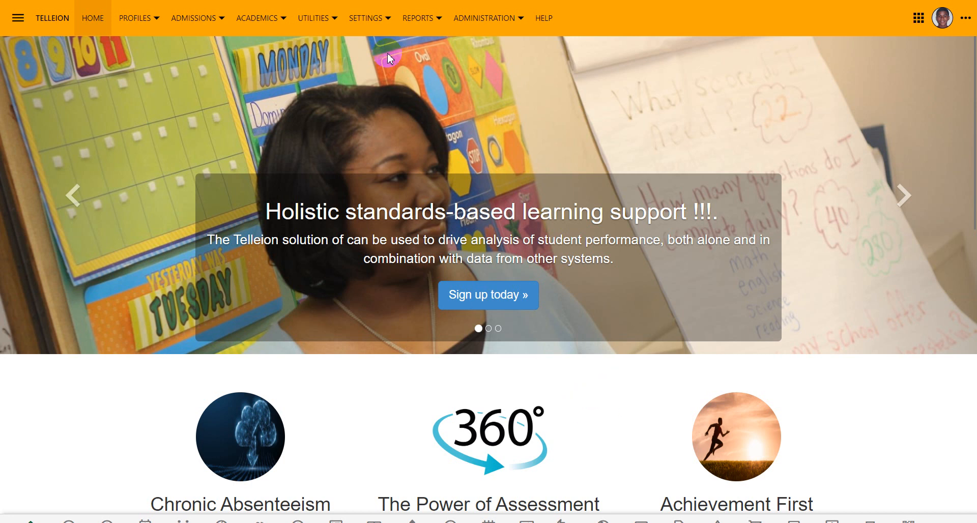
Open the academic calendar settings, select the 2023 calendar, and duplicate its T1-2023 session.
click(376, 20)
click(392, 79)
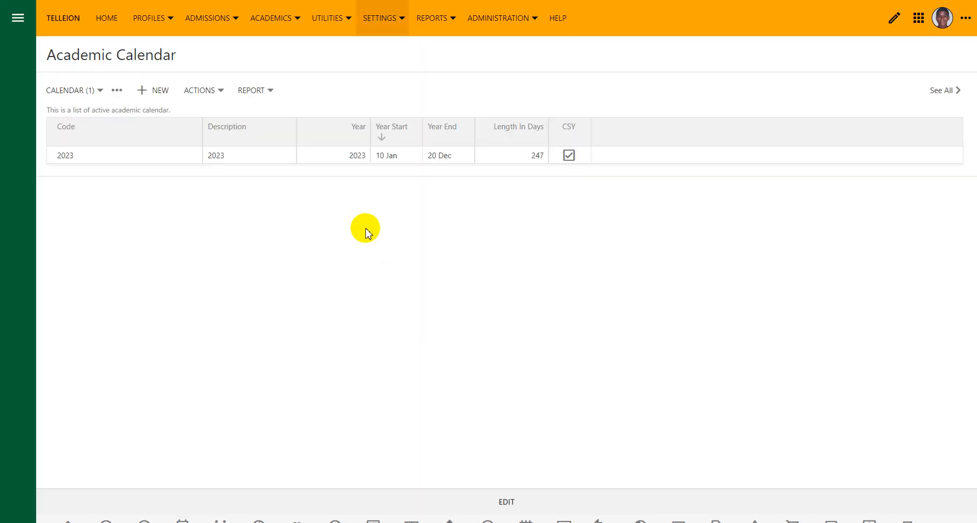
click(170, 163)
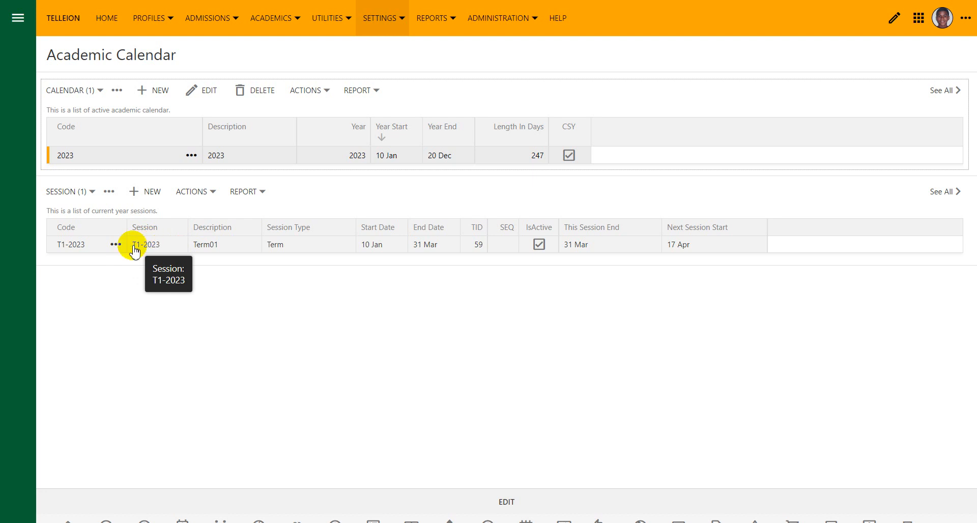
click(116, 246)
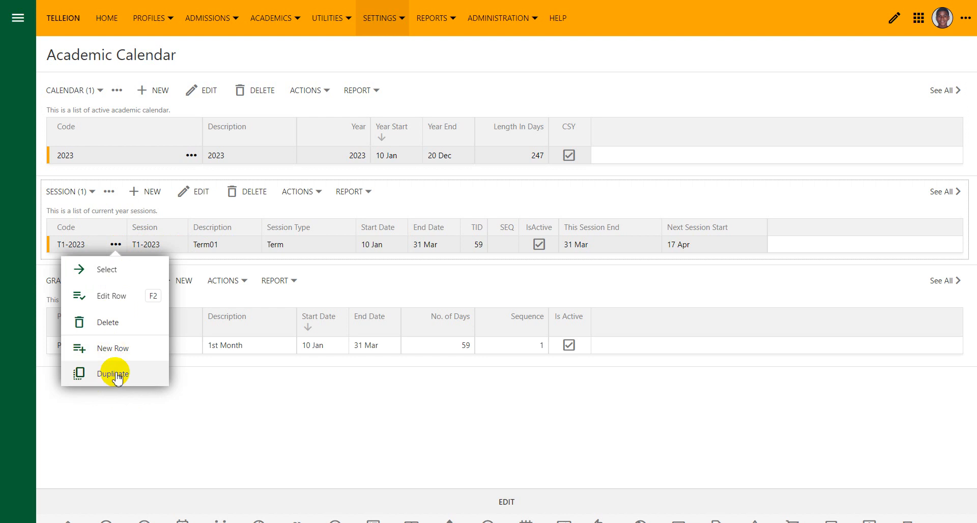
click(110, 371)
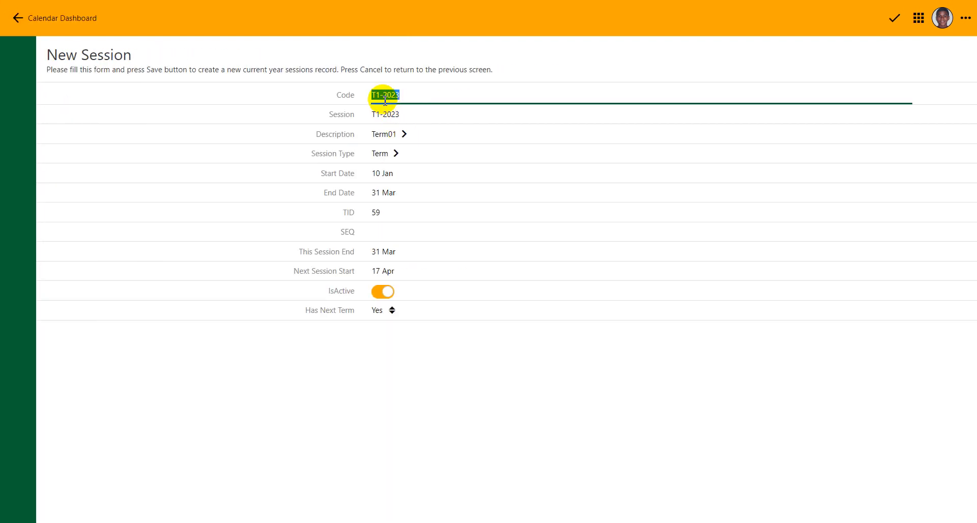
Set the new session's code and session name to T2-2023 and its description to Term02.
drag(383, 96, 400, 94)
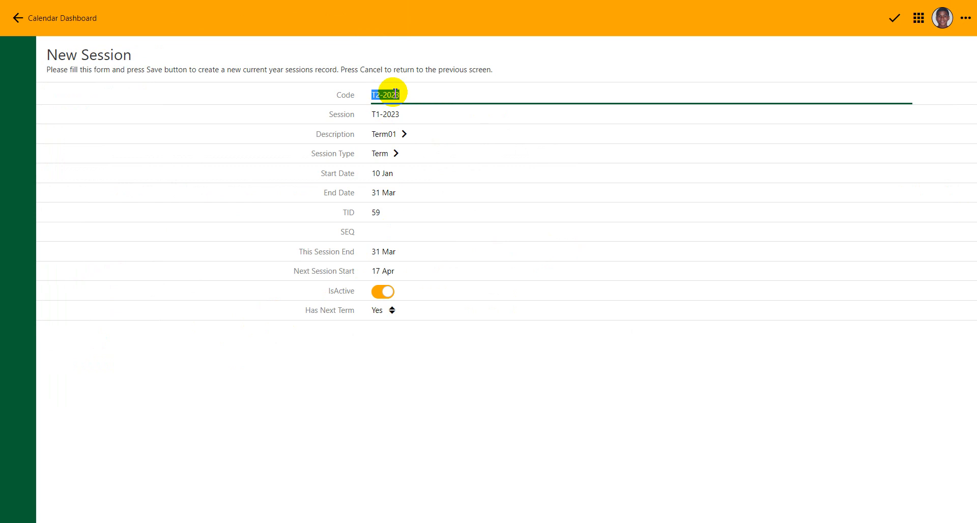
click(410, 111)
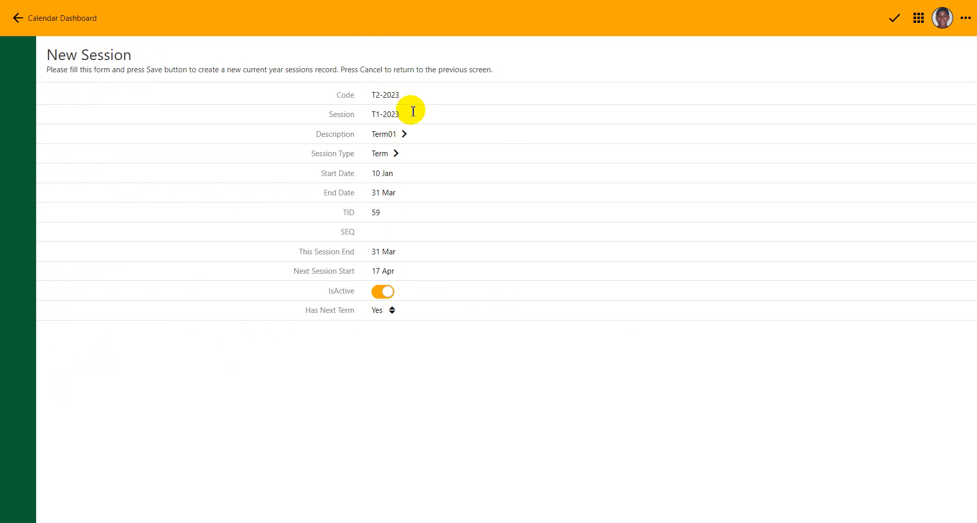
click(413, 111)
text(T2-2023)
click(391, 135)
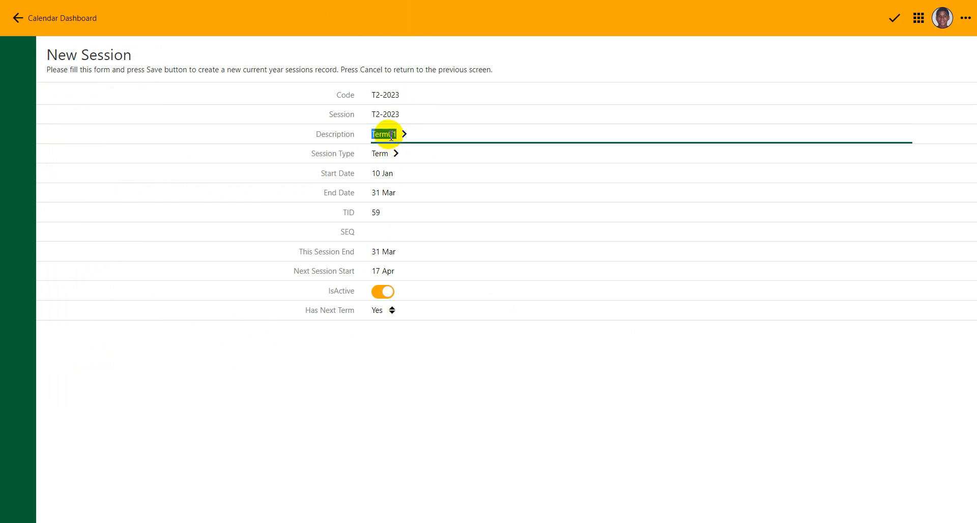
click(389, 206)
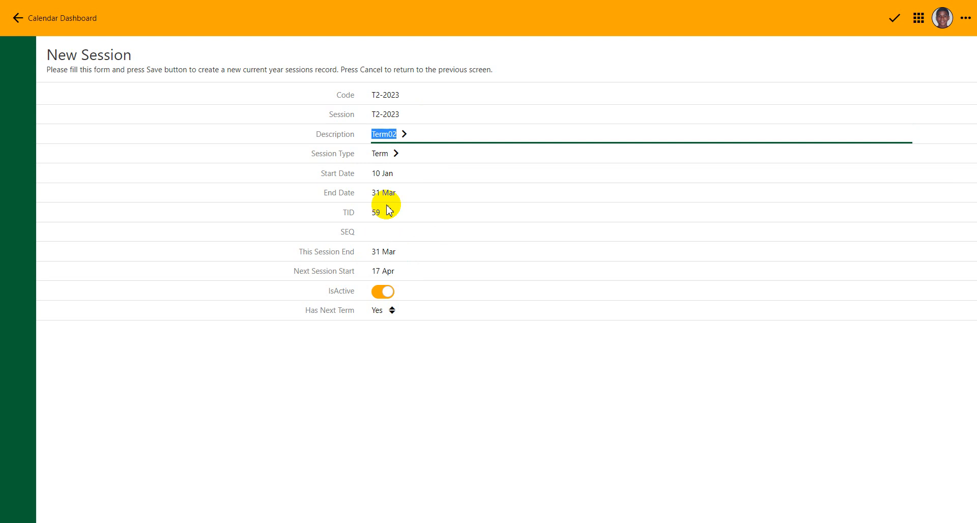
Set the new session's start date to 11/04/2023.
click(383, 176)
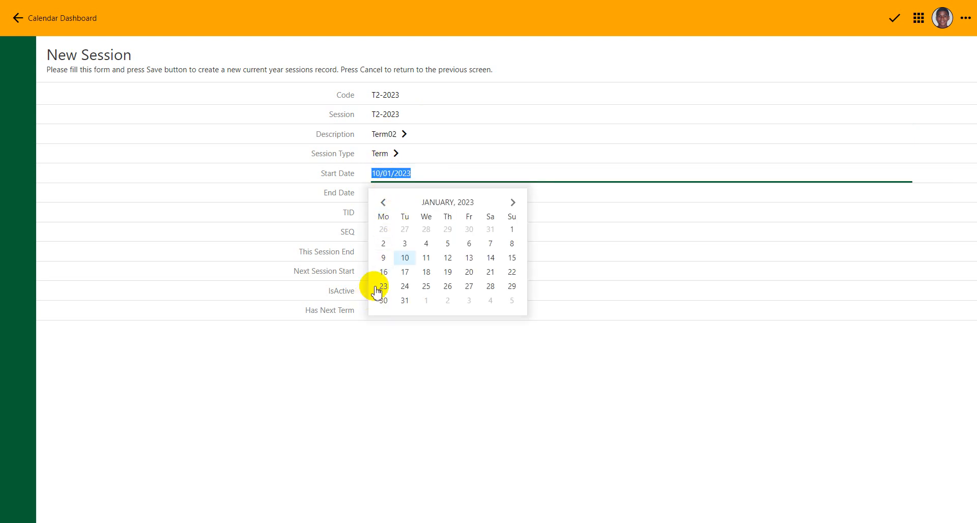
click(358, 352)
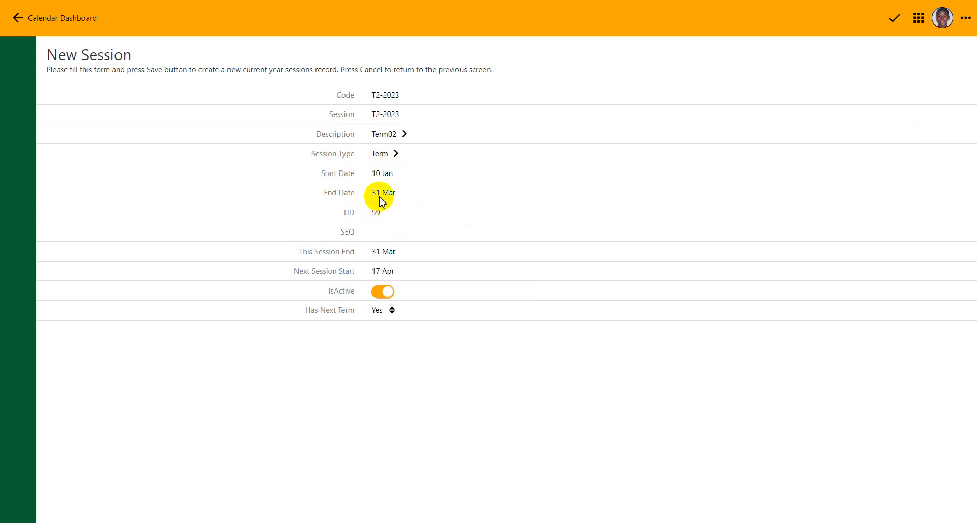
click(382, 174)
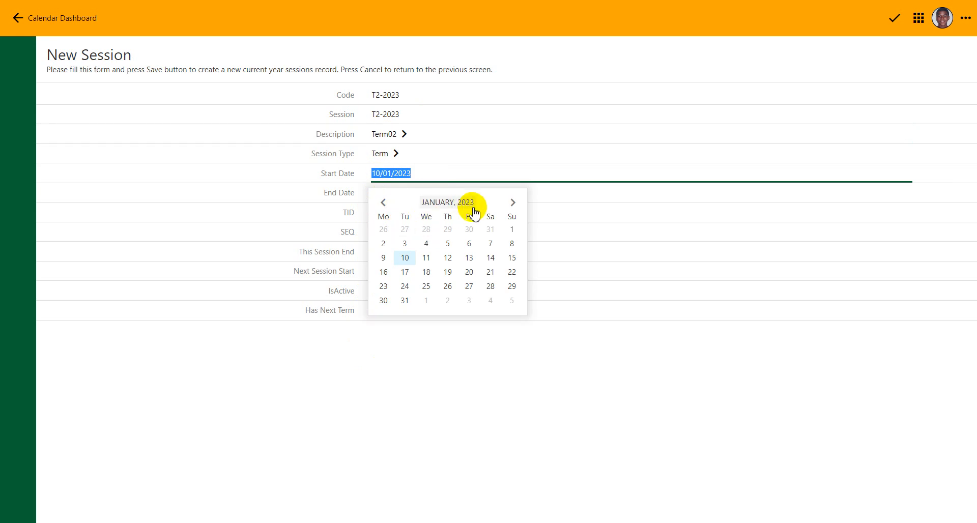
click(513, 203)
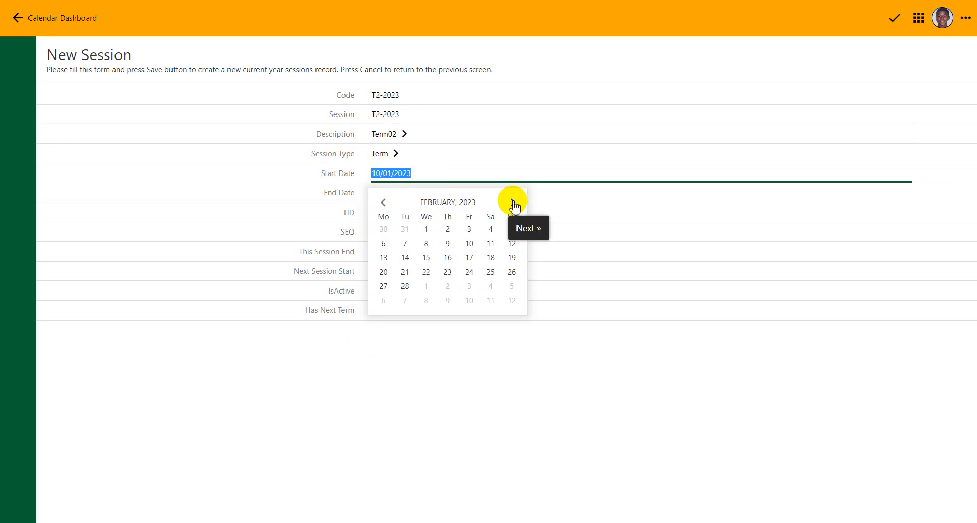
click(513, 203)
click(513, 203)
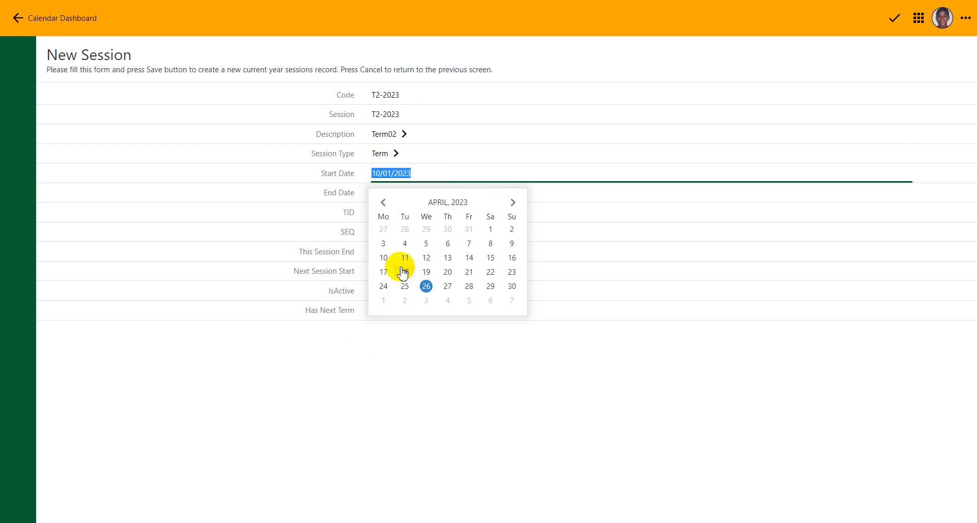
click(405, 257)
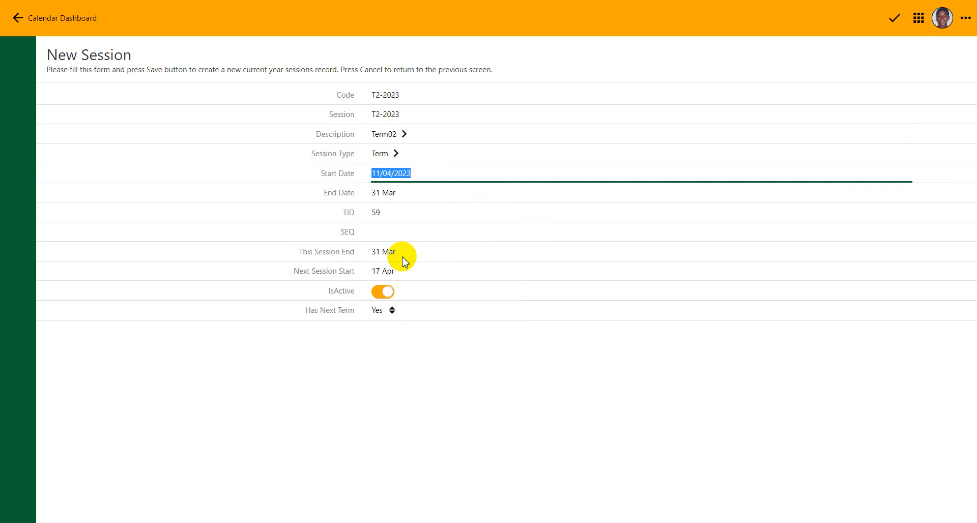
Set the new session's end date to 30/06/2023 and clear its TID value.
click(391, 193)
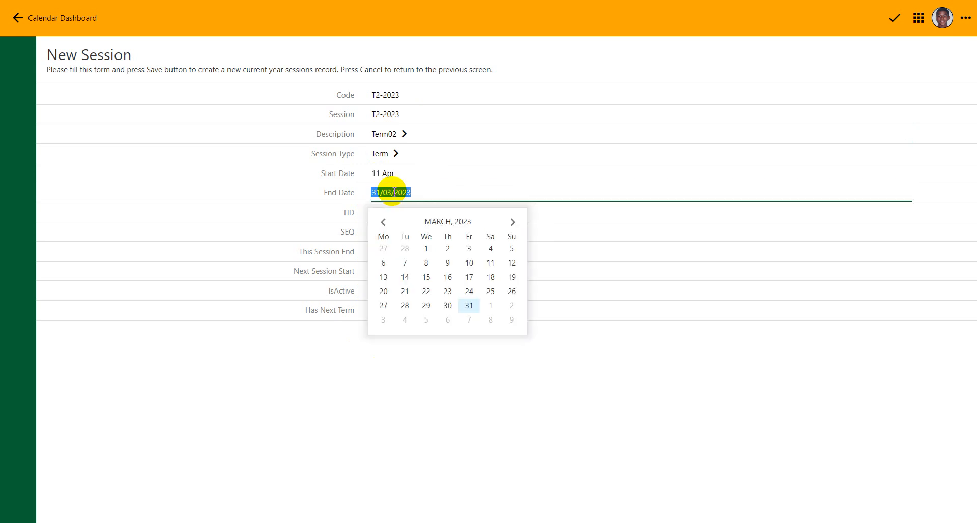
click(513, 223)
click(512, 222)
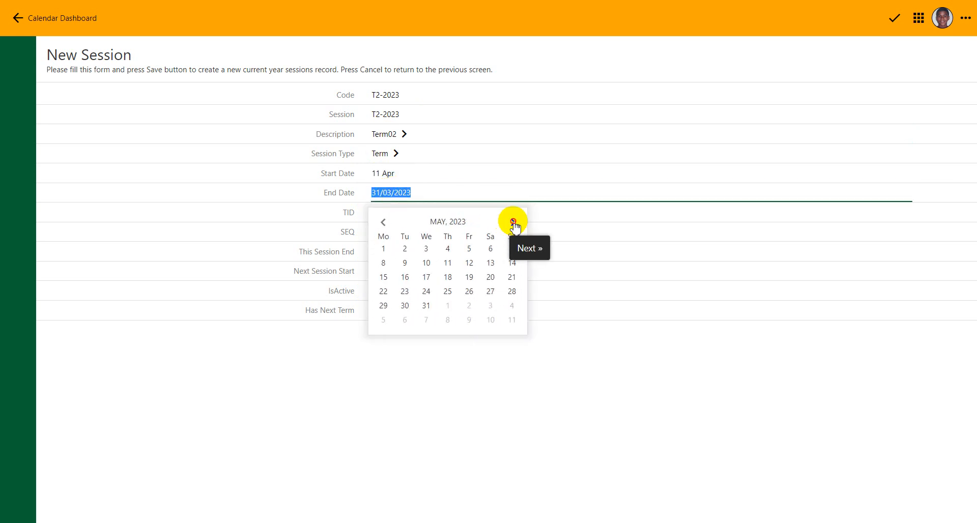
click(513, 222)
click(469, 305)
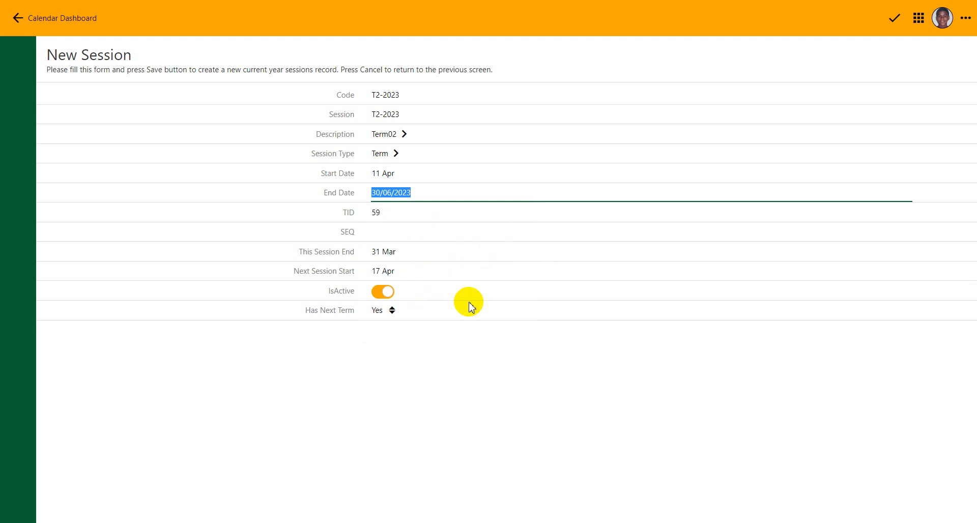
click(387, 212)
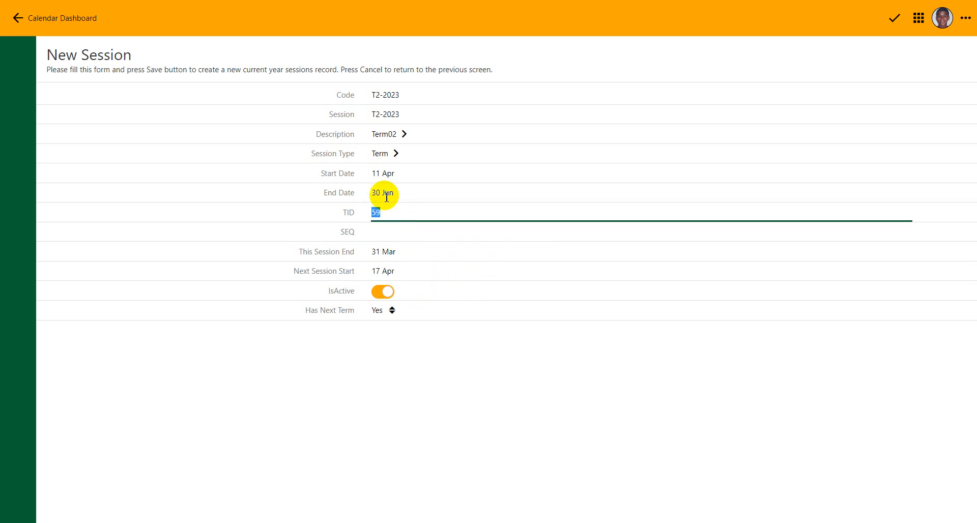
click(444, 374)
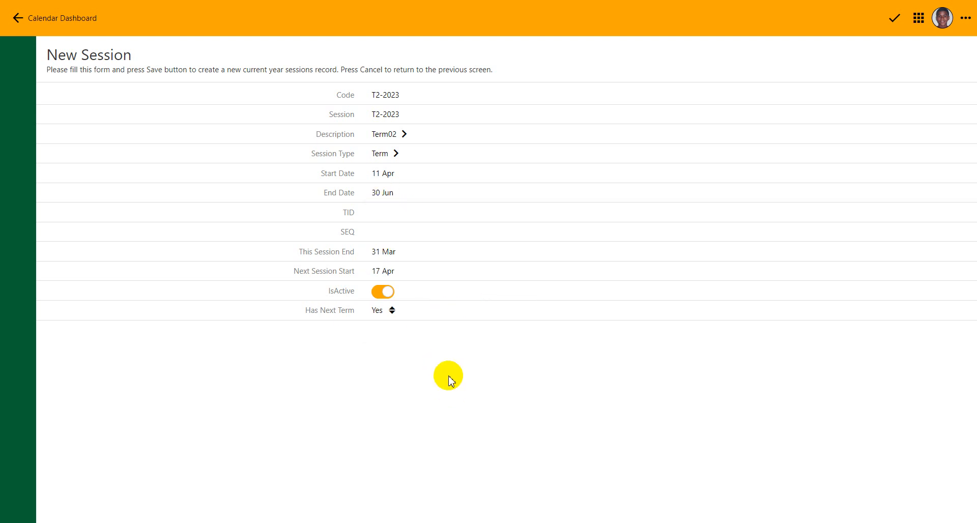
Set the This Session End date to 30/06/2023.
click(406, 252)
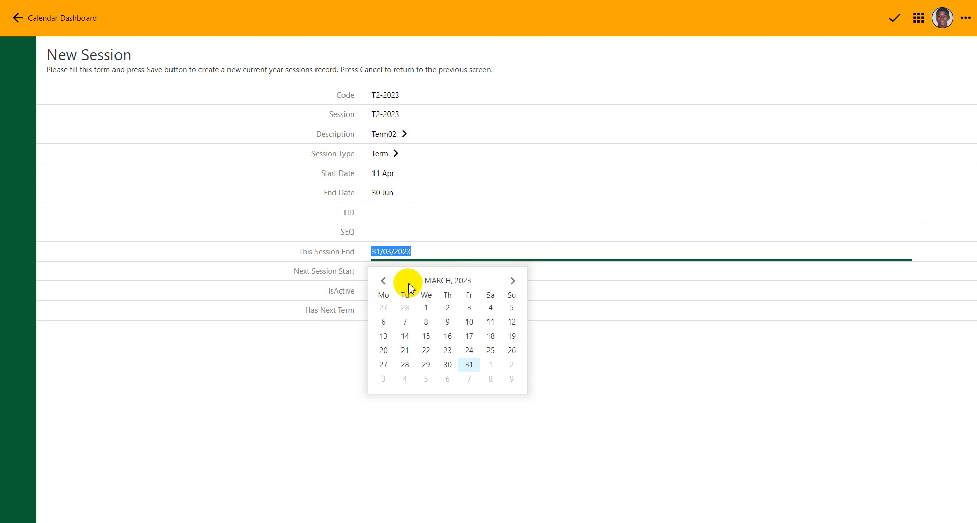
click(512, 283)
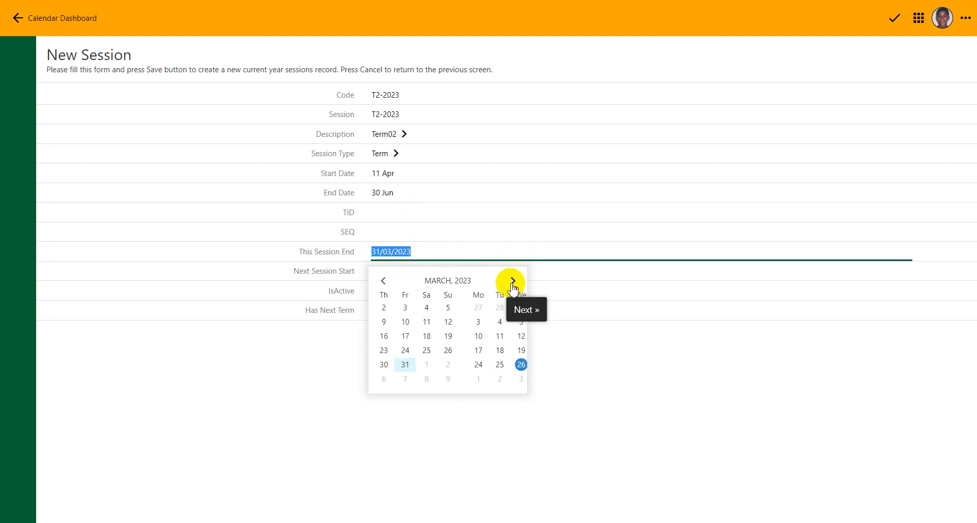
click(512, 283)
click(512, 283)
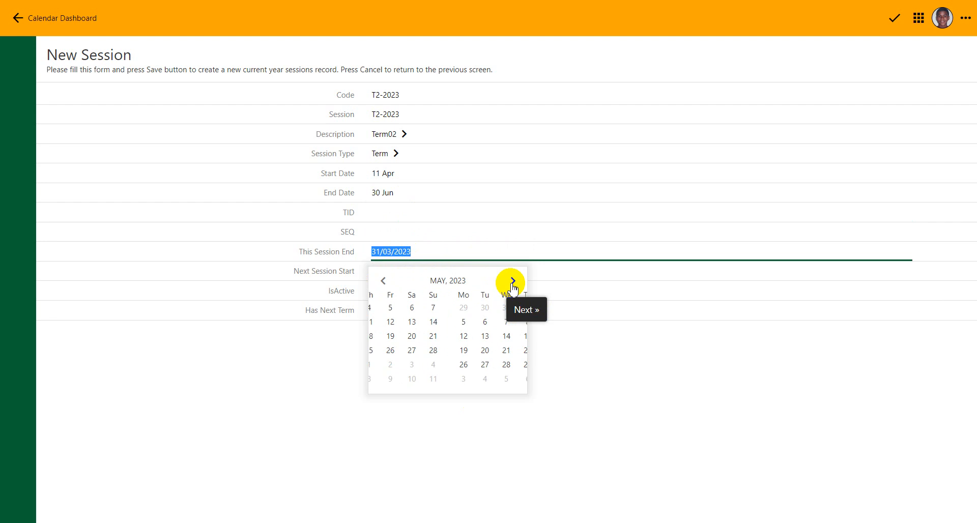
click(468, 364)
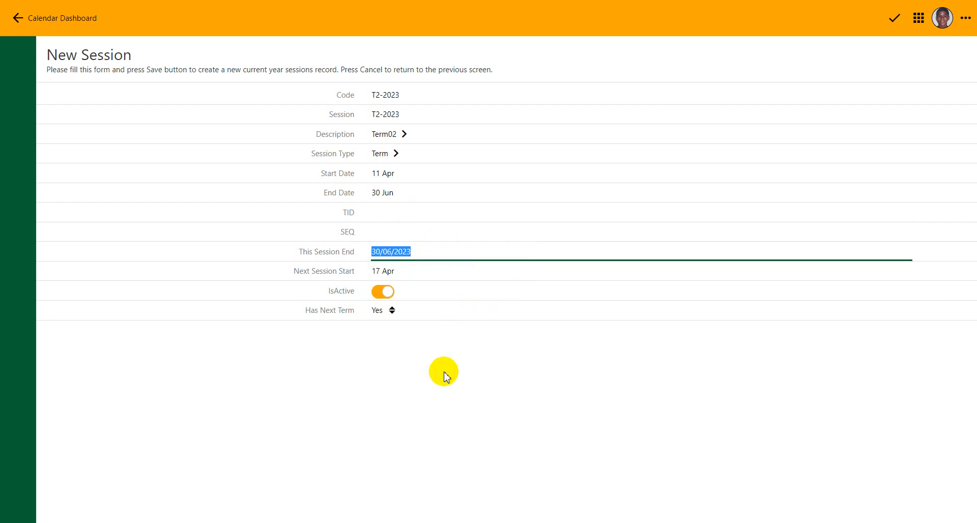
Set the Next Session Start date to 01/08/2023 and save the new session.
click(394, 271)
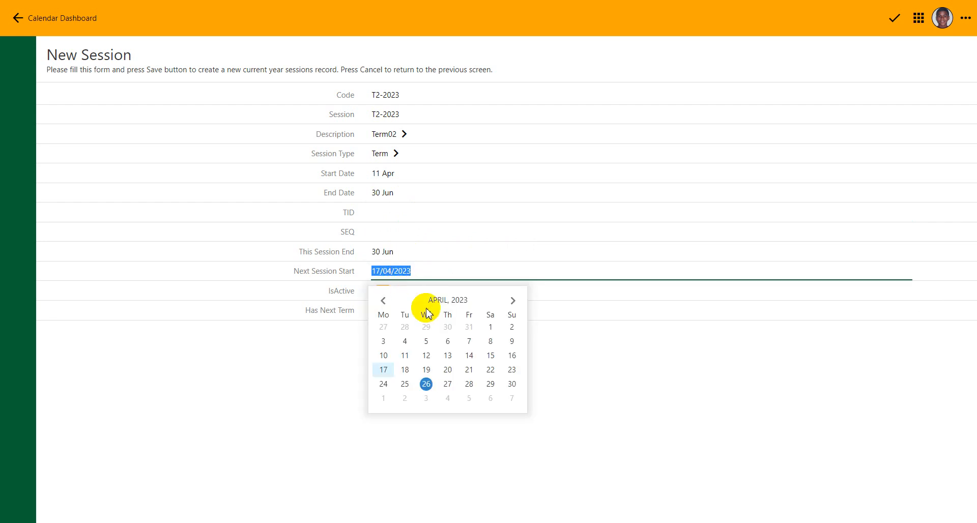
click(511, 302)
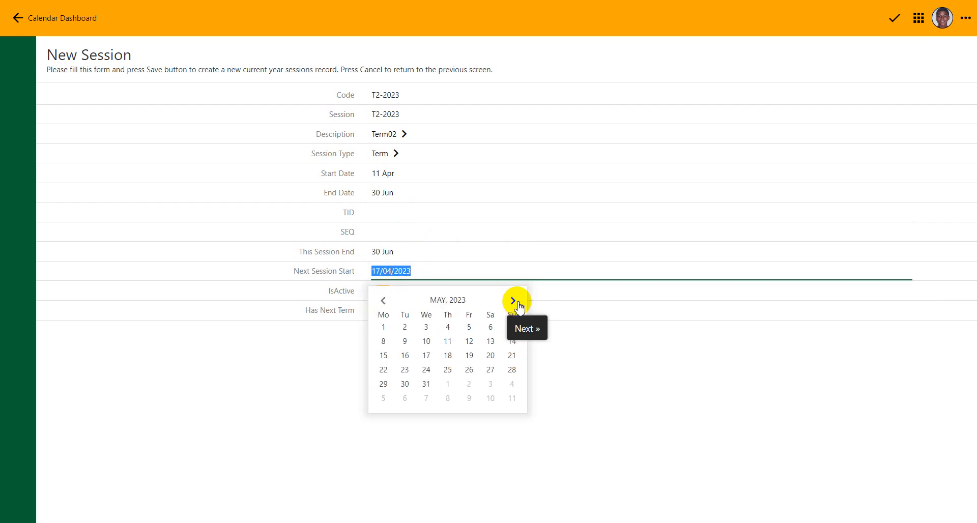
click(514, 302)
click(514, 302)
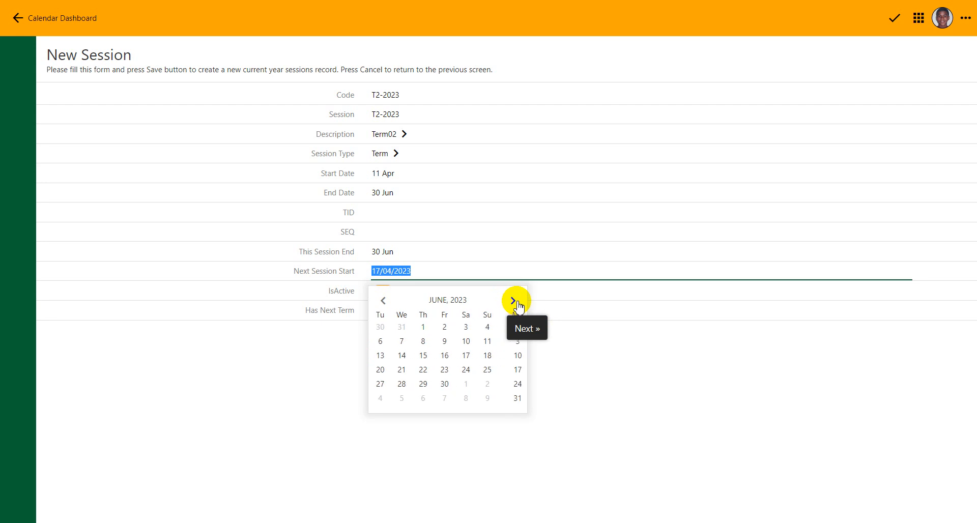
click(514, 302)
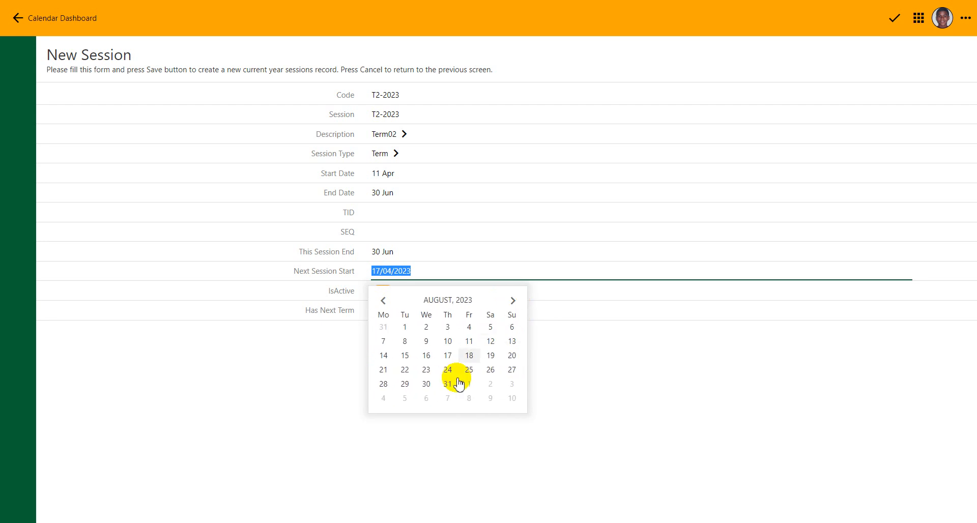
click(405, 327)
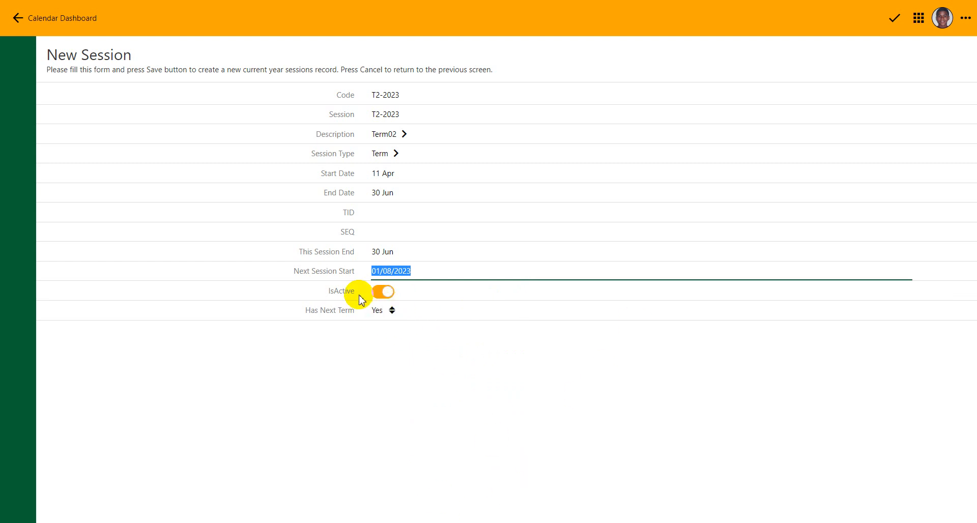
click(388, 295)
click(893, 18)
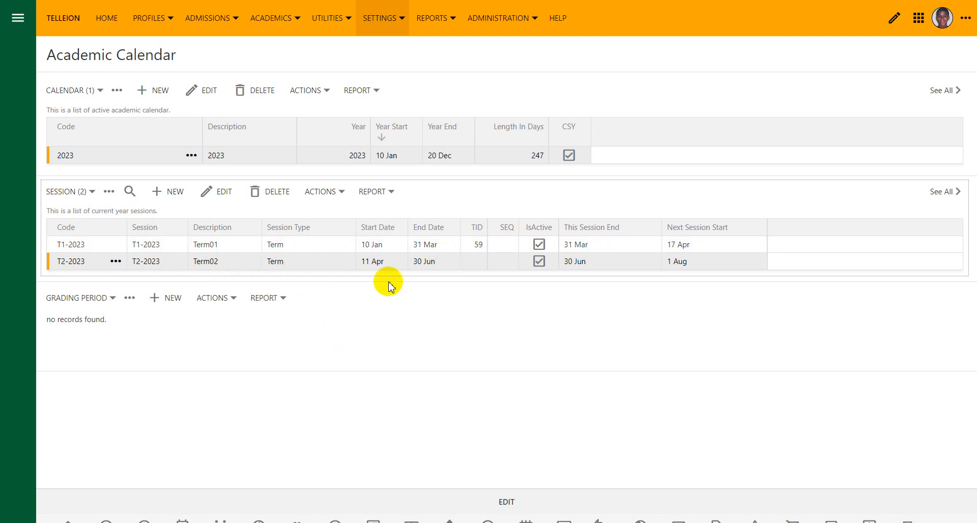
Open the Advance Grade scheme list from the settings.
click(398, 18)
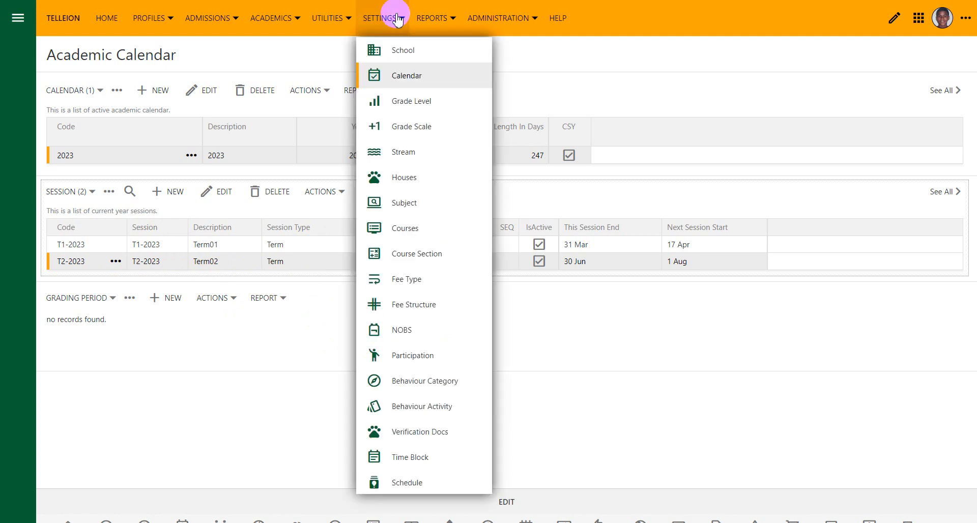
scroll(421, 278, down, 5)
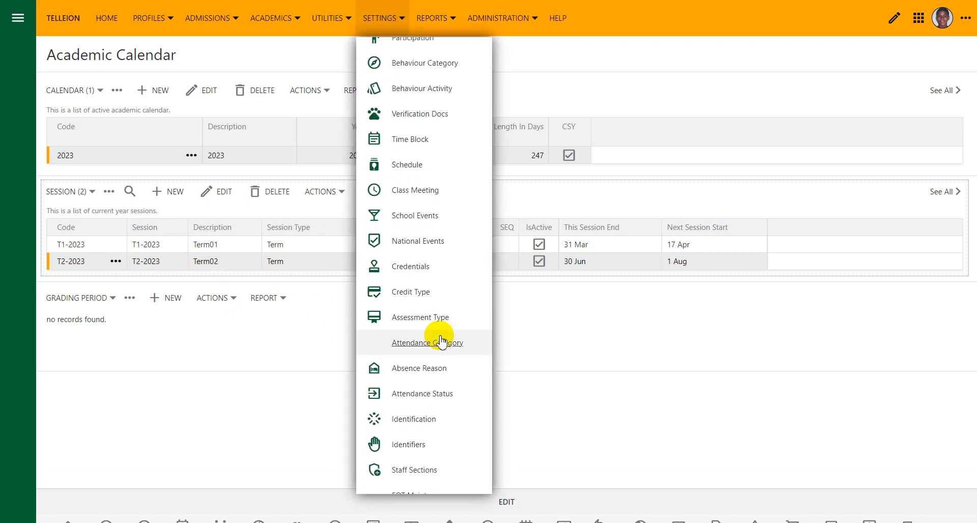
scroll(441, 342, down, 5)
scroll(435, 331, down, 5)
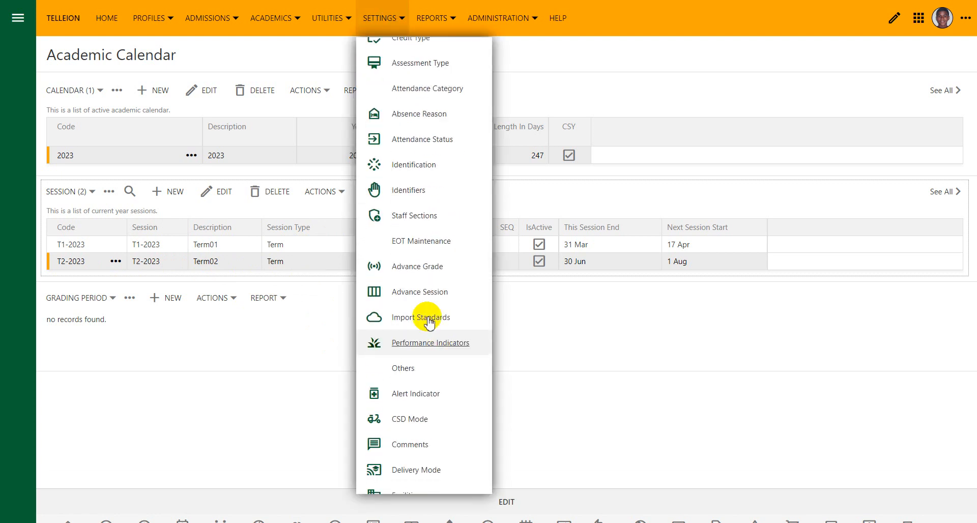
click(416, 269)
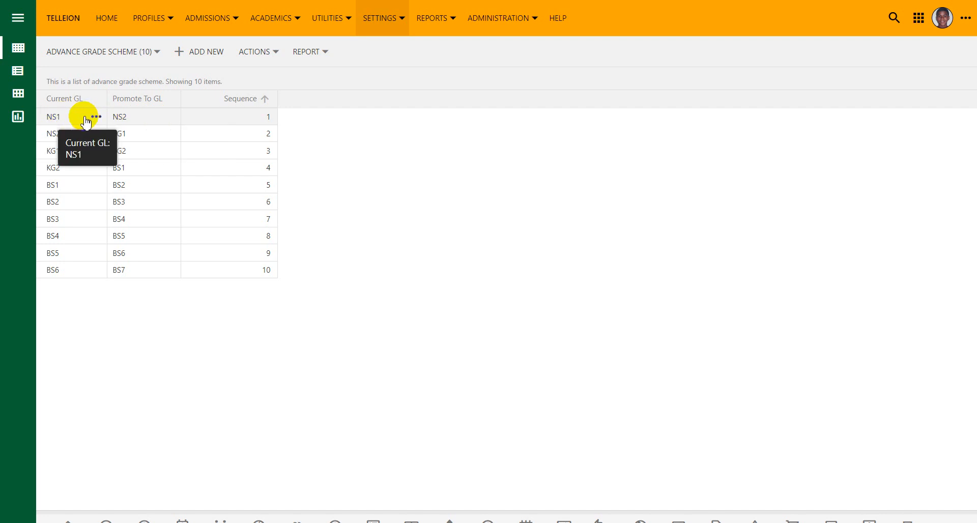
Edit the NS1 advancement record so that its Promote To GL is NS1, and save it.
click(120, 118)
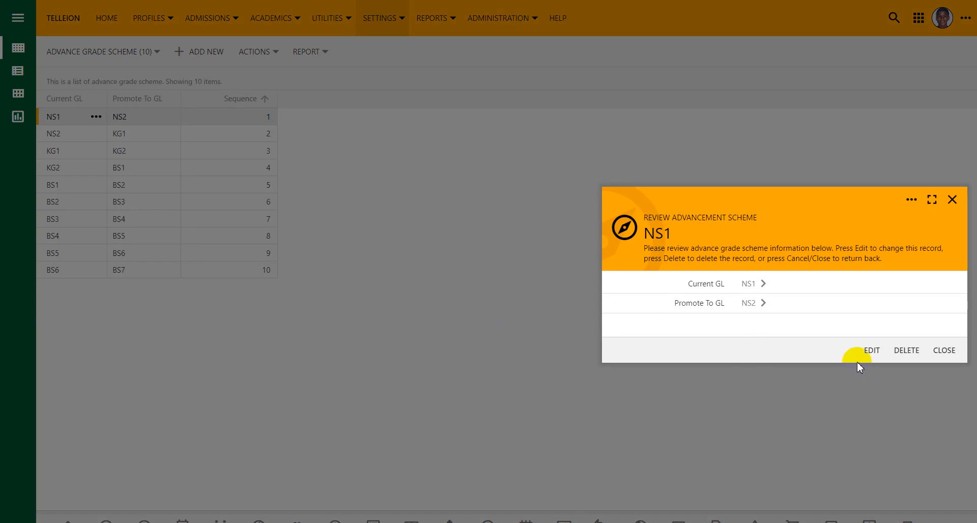
click(869, 351)
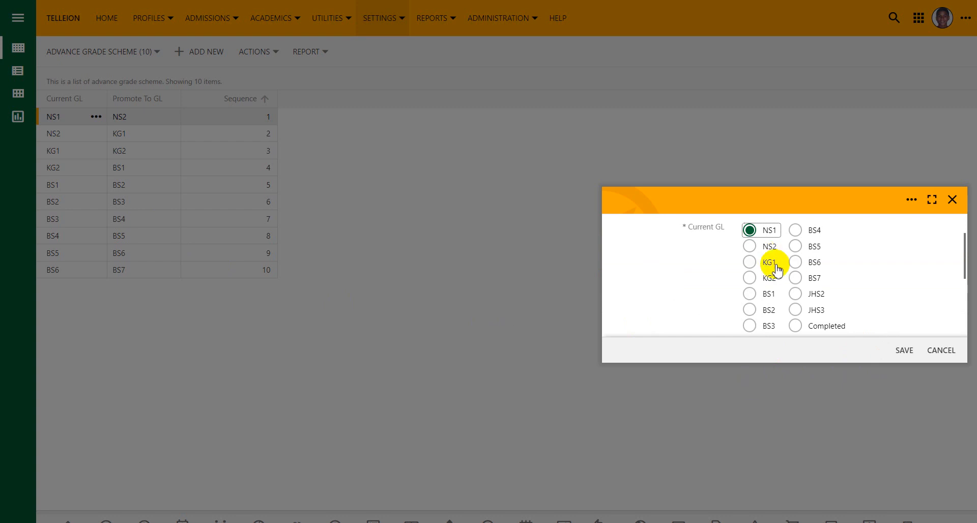
scroll(791, 292, down, 2)
scroll(791, 292, down, 1)
scroll(784, 288, up, 2)
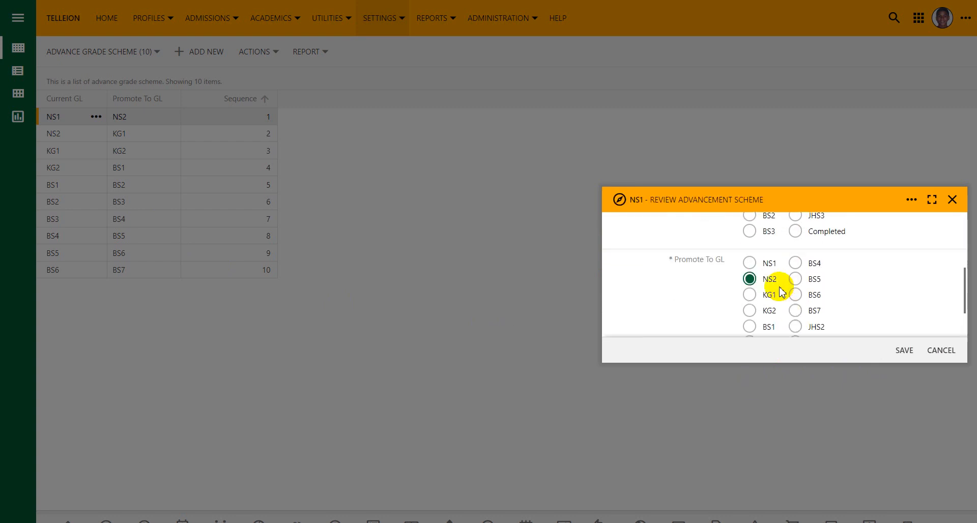
click(749, 263)
click(903, 457)
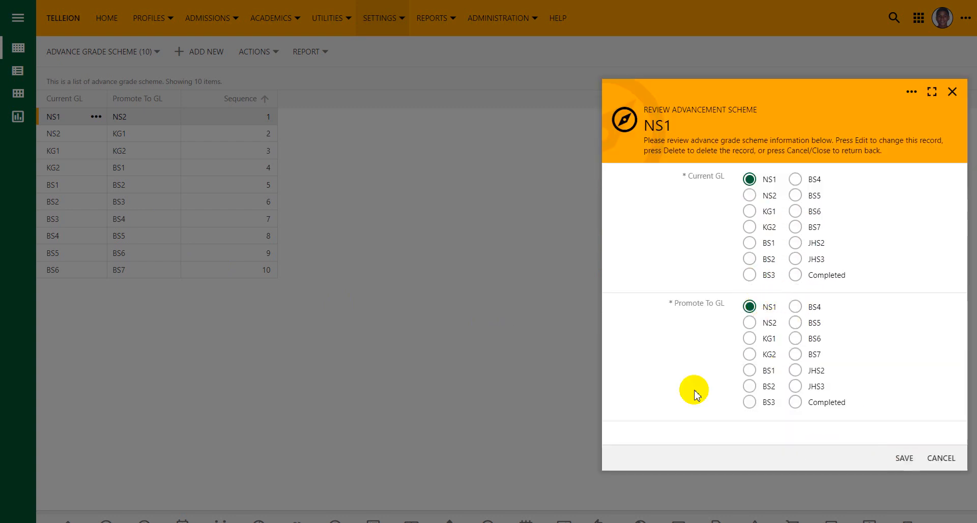
Edit the NS2 advancement record so that its Promote To GL is NS2, and save it.
click(76, 133)
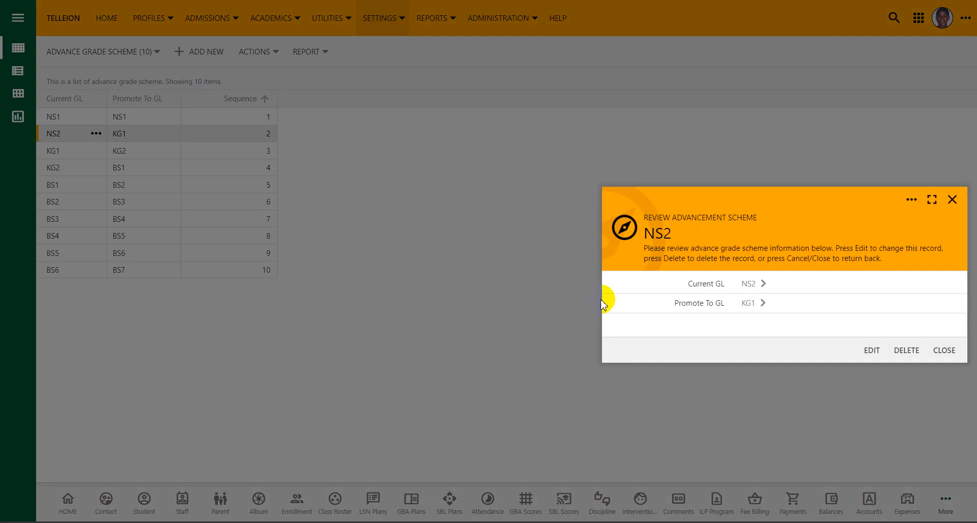
click(871, 350)
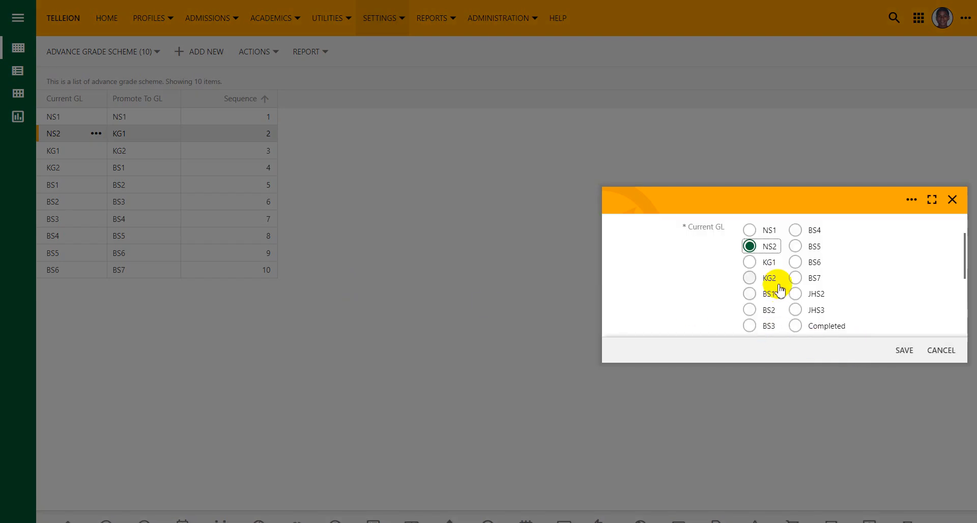
scroll(781, 313, down, 2)
click(750, 247)
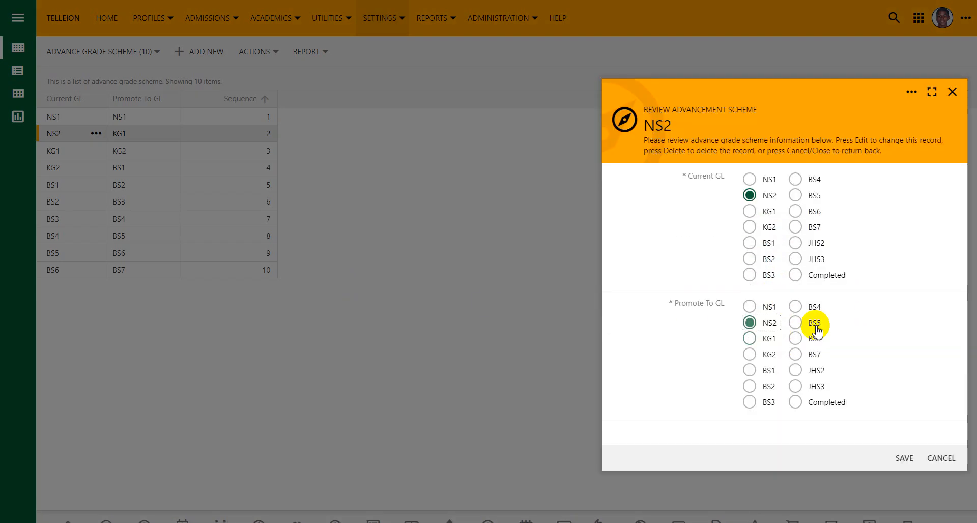
click(904, 458)
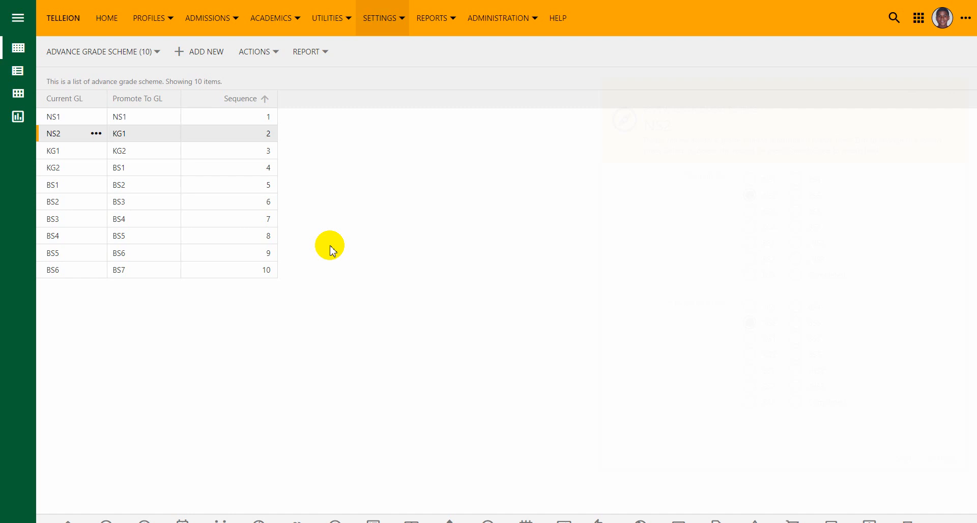
Edit the KG1 advancement record so that its Promote To GL is KG1, and save it.
click(69, 151)
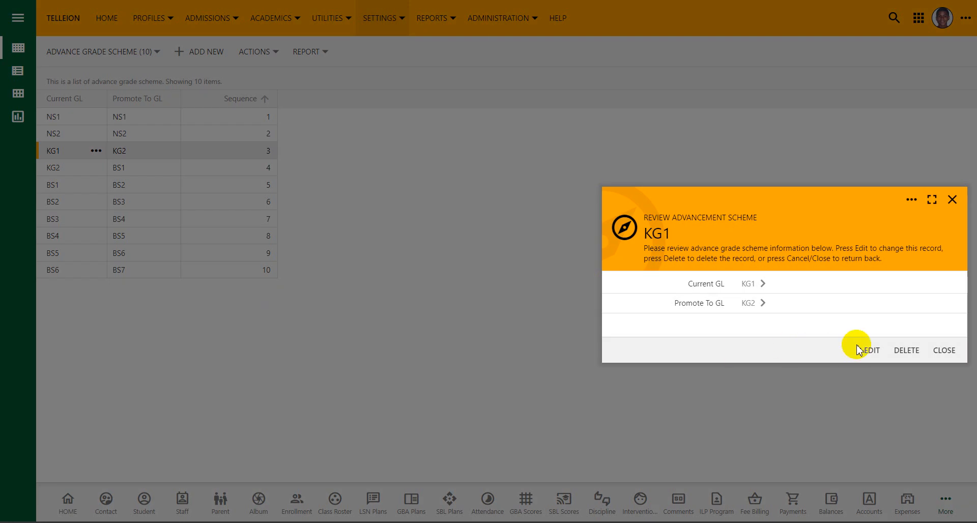
click(869, 350)
scroll(787, 305, down, 5)
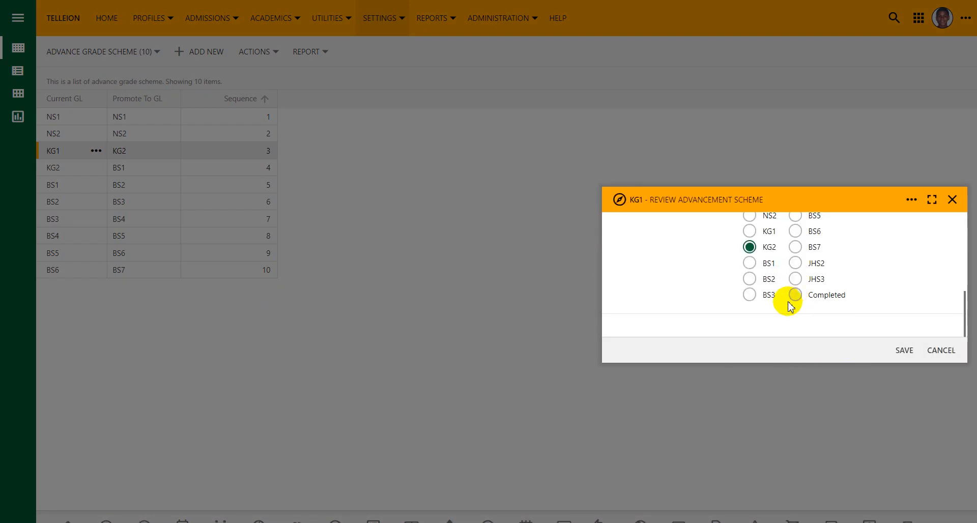
scroll(786, 309, up, 2)
click(749, 295)
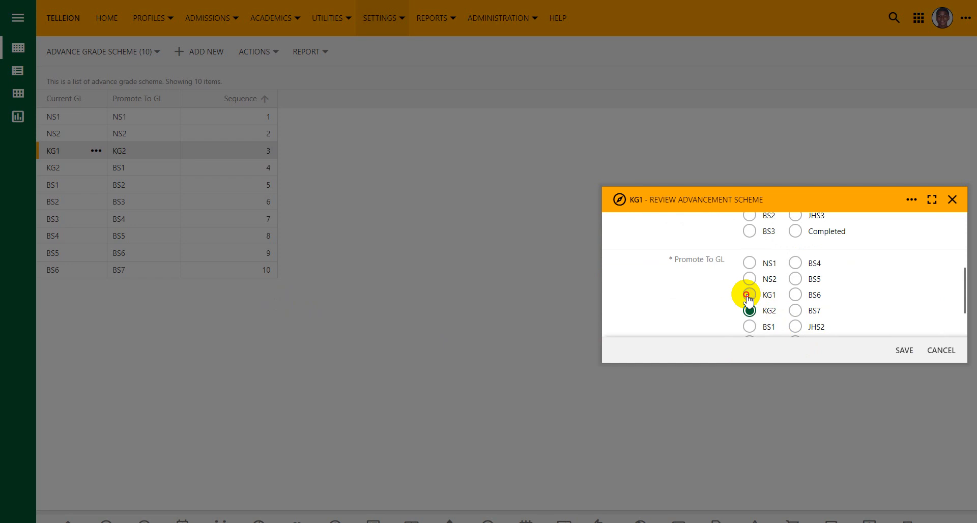
click(317, 233)
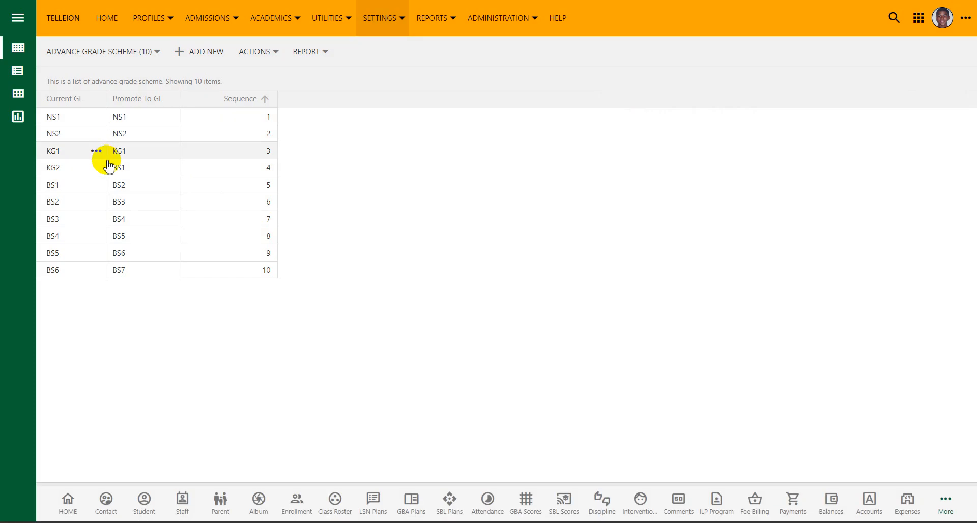
Edit the KG2 advancement record so that its Promote To GL is KG2, and save it.
click(148, 173)
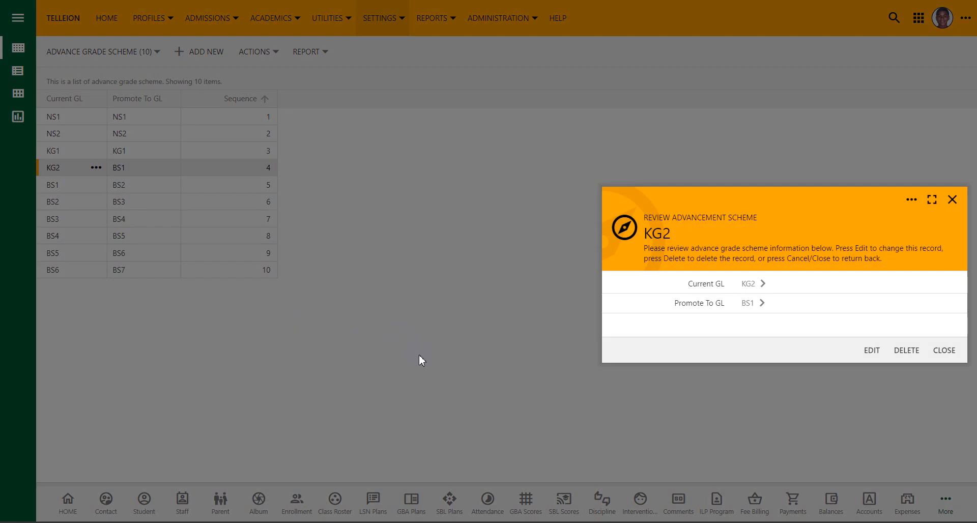
click(870, 350)
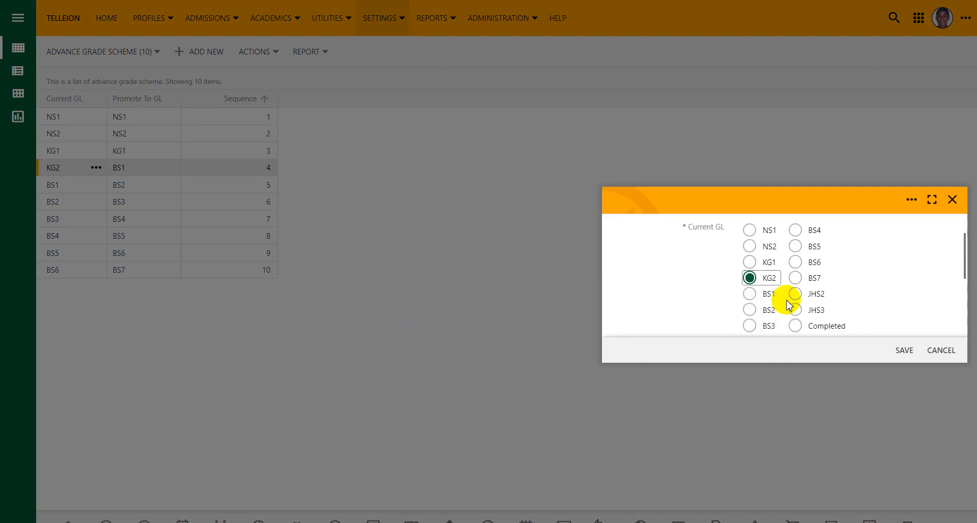
scroll(795, 300, down, 3)
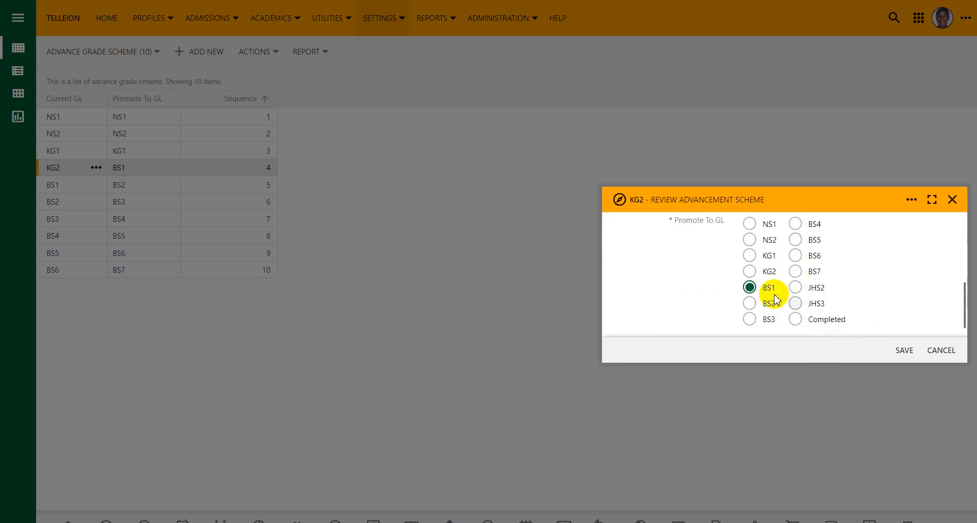
click(749, 272)
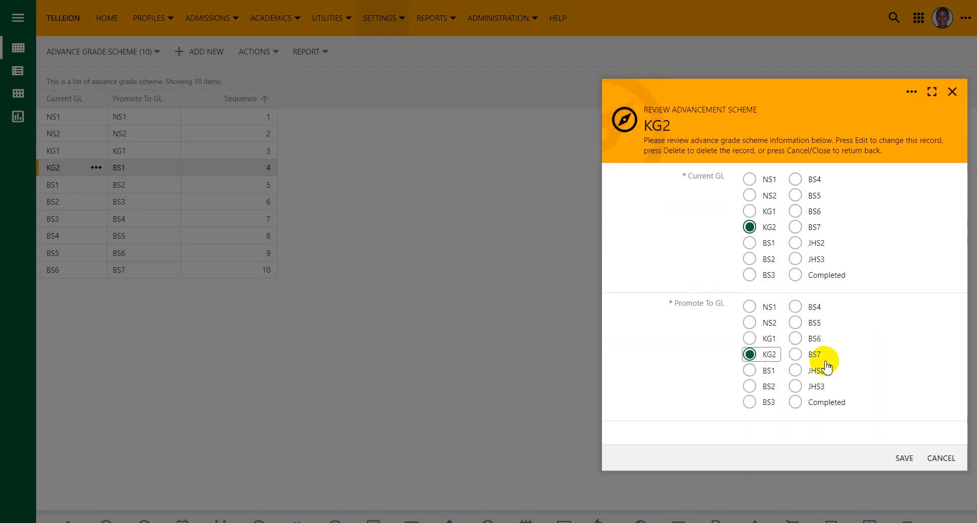
click(901, 456)
Edit the BS1 advancement record so that its Promote To GL is BS1, and save it.
click(144, 186)
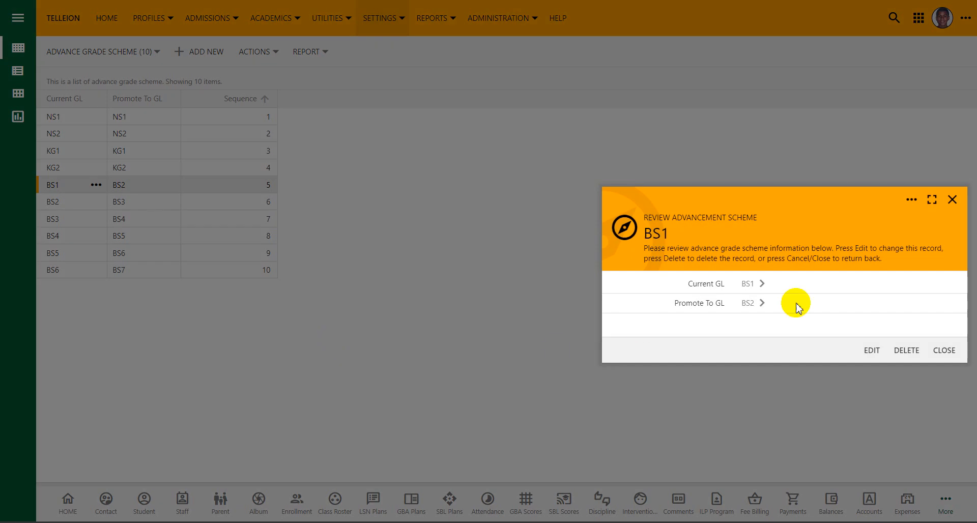
click(869, 349)
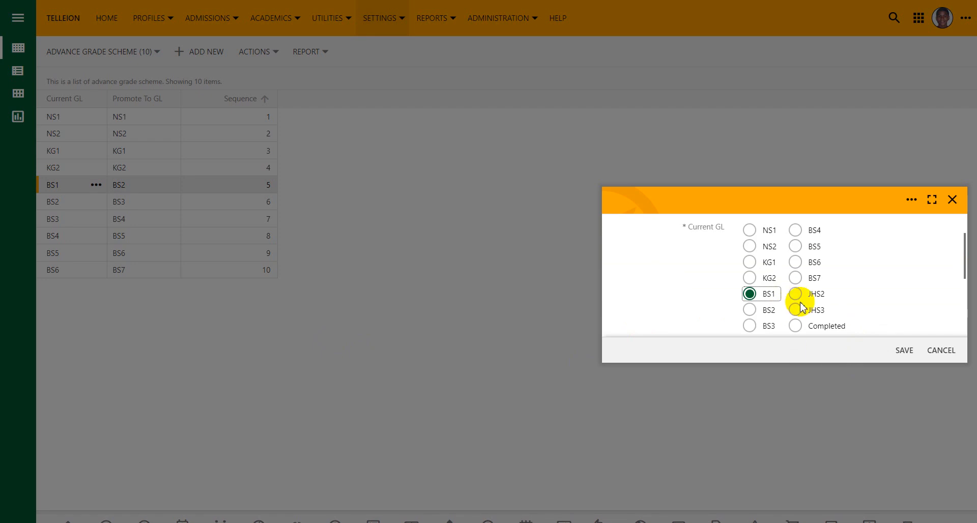
scroll(794, 307, down, 1)
scroll(781, 313, down, 1)
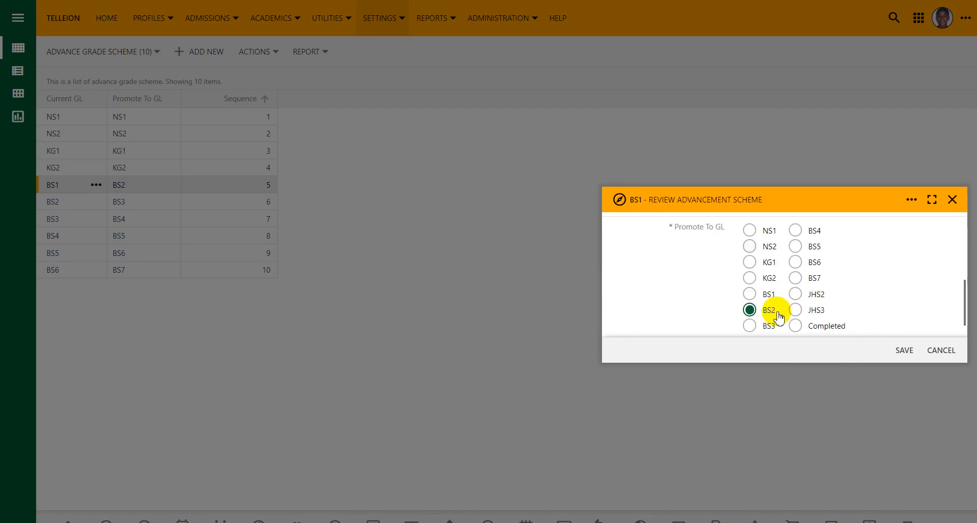
click(749, 295)
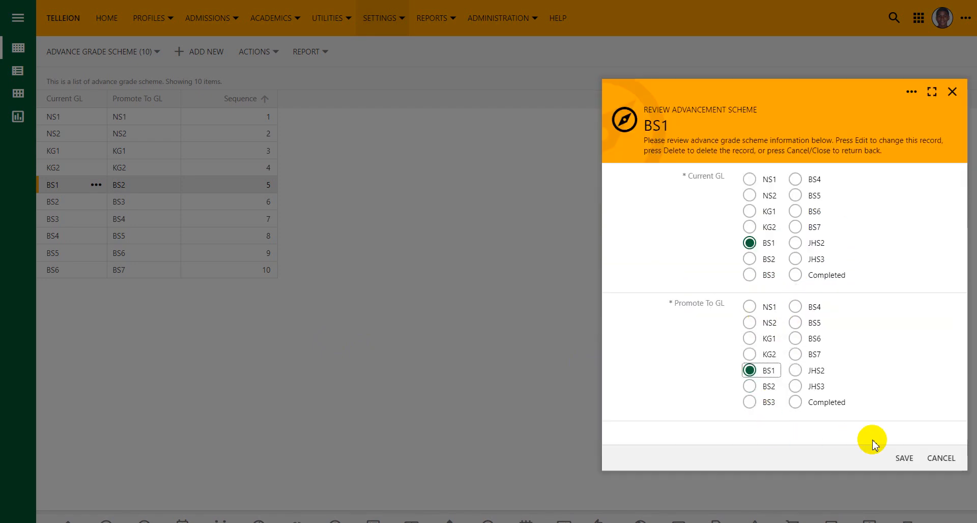
click(903, 459)
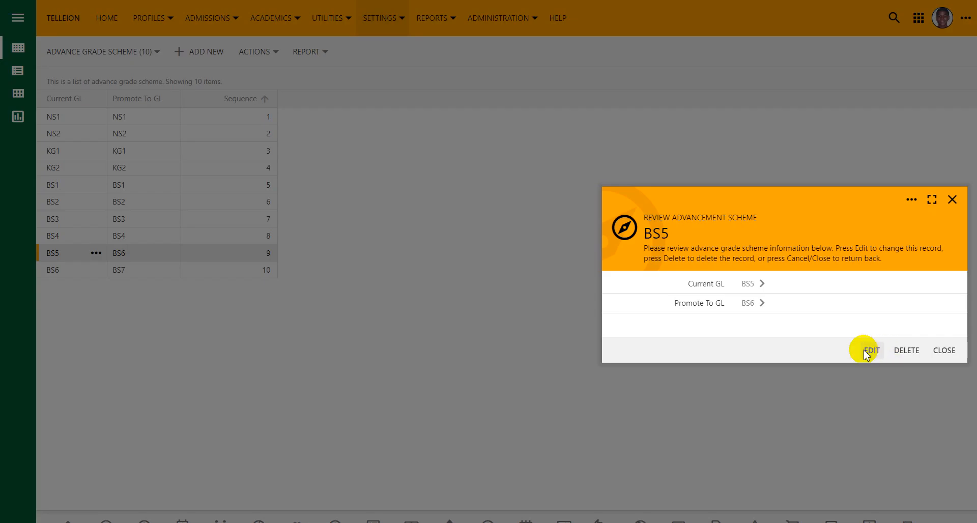
Edit the BS5 advancement record so that its Promote To GL is BS5, and save it.
click(867, 351)
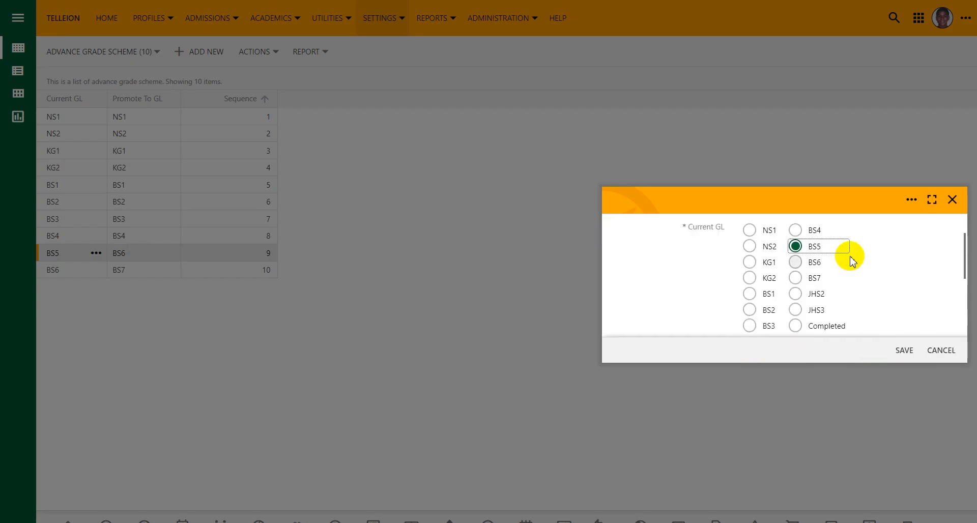
scroll(855, 265, down, 3)
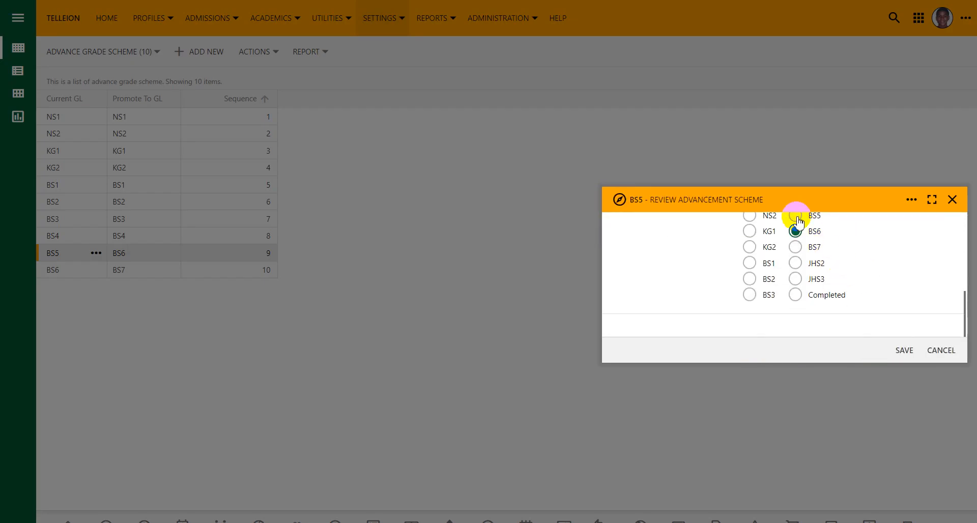
click(796, 216)
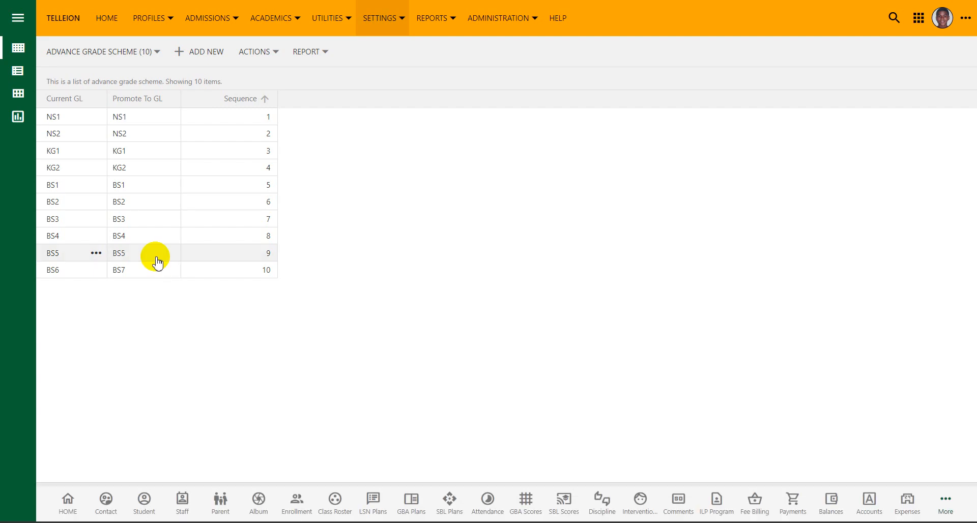
Edit the BS6 advancement record so that its Promote To GL is BS6, and save it.
click(142, 271)
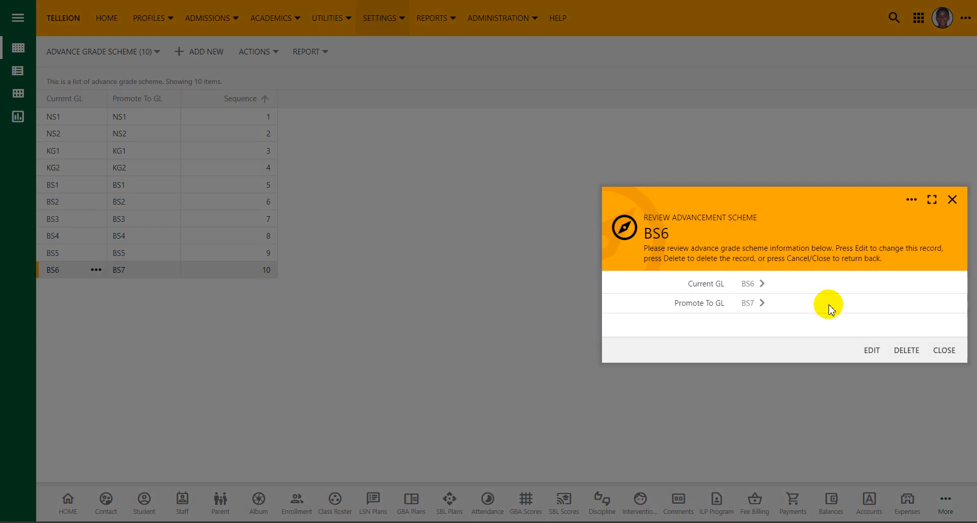
click(871, 350)
scroll(837, 285, down, 3)
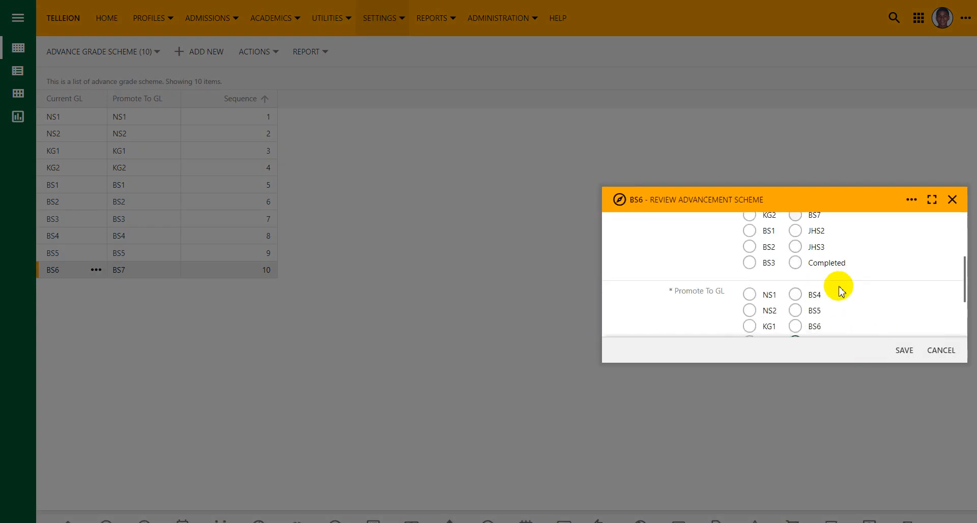
scroll(839, 300, down, 2)
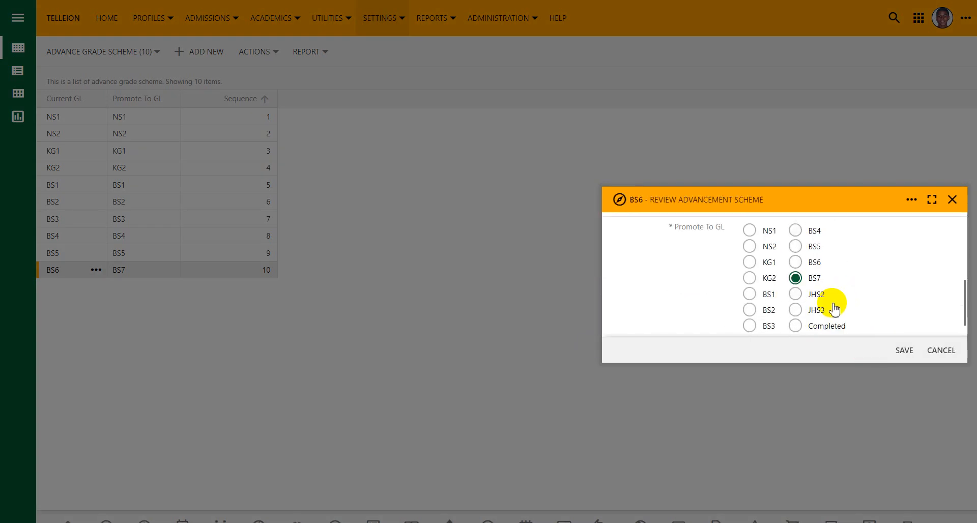
click(795, 268)
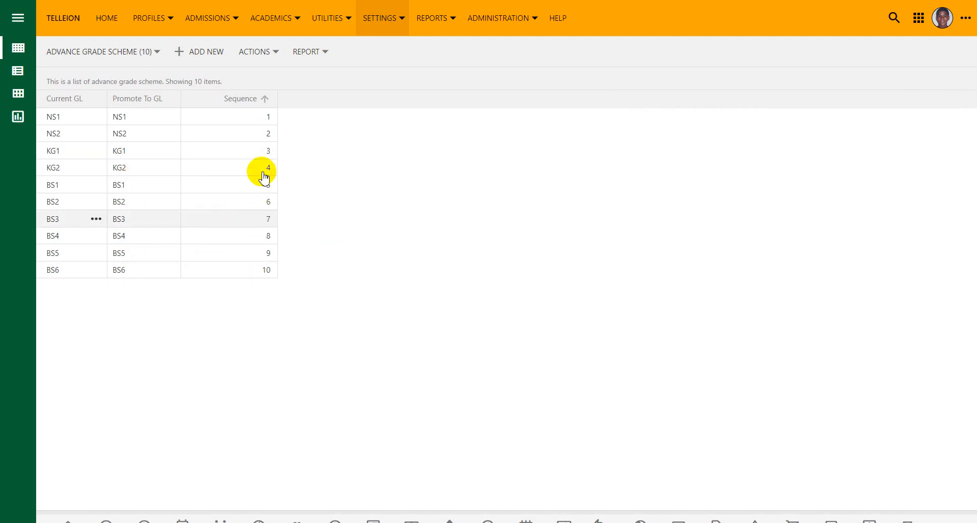
Open the Advance Session scheme list from the settings.
click(390, 20)
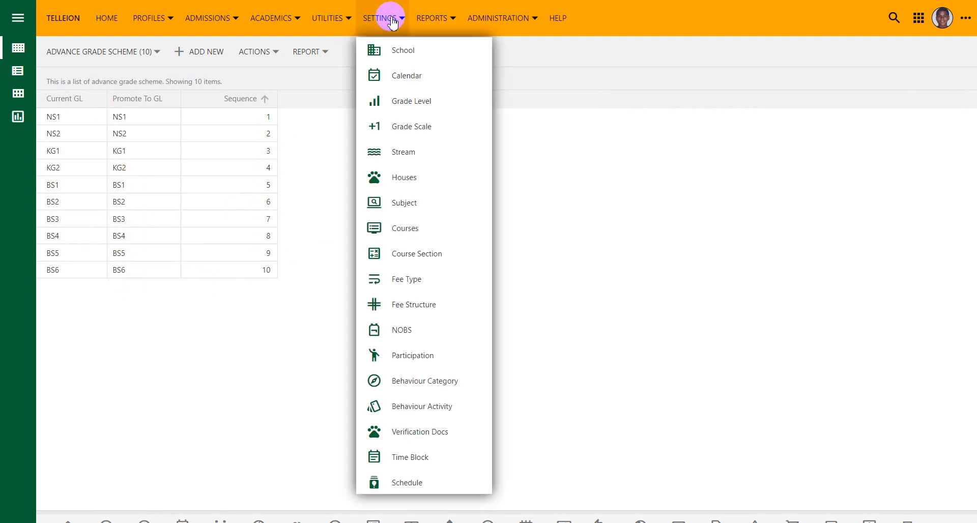
scroll(423, 254, down, 3)
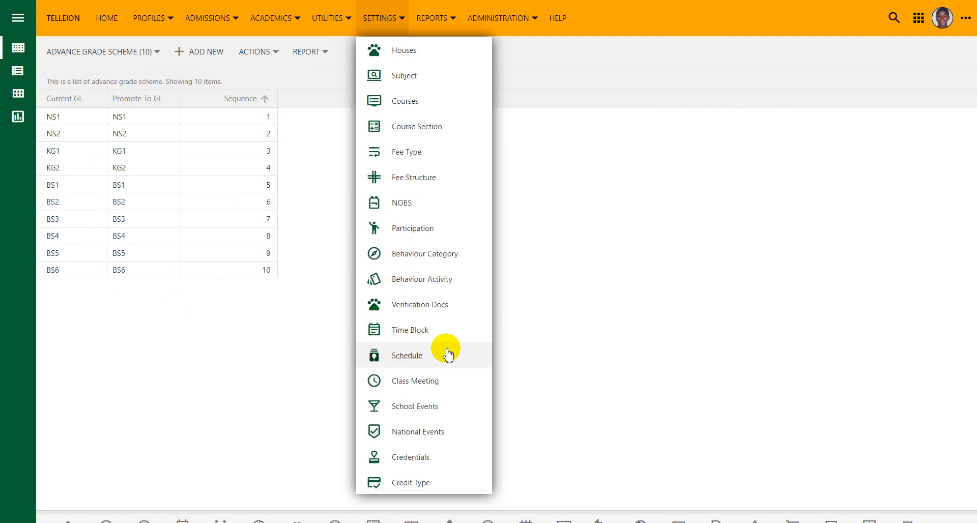
scroll(448, 355, down, 5)
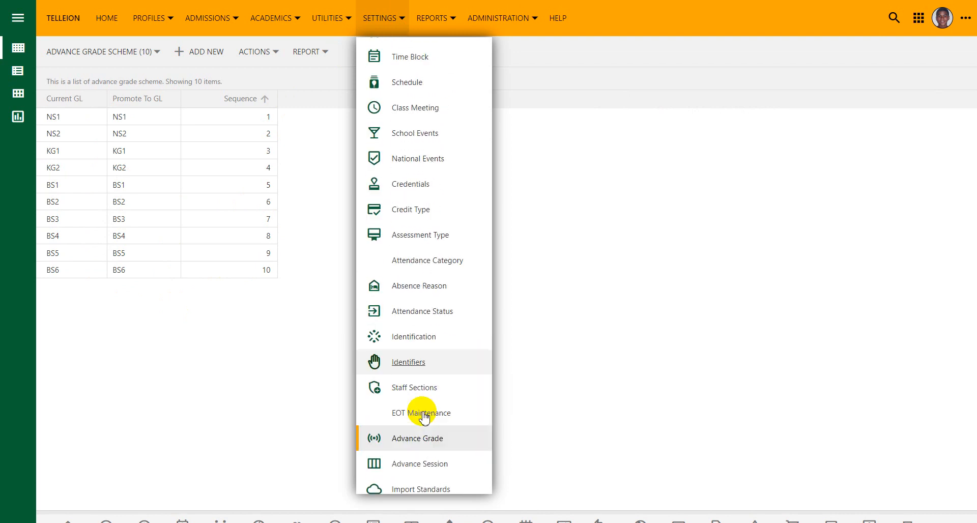
scroll(425, 416, down, 3)
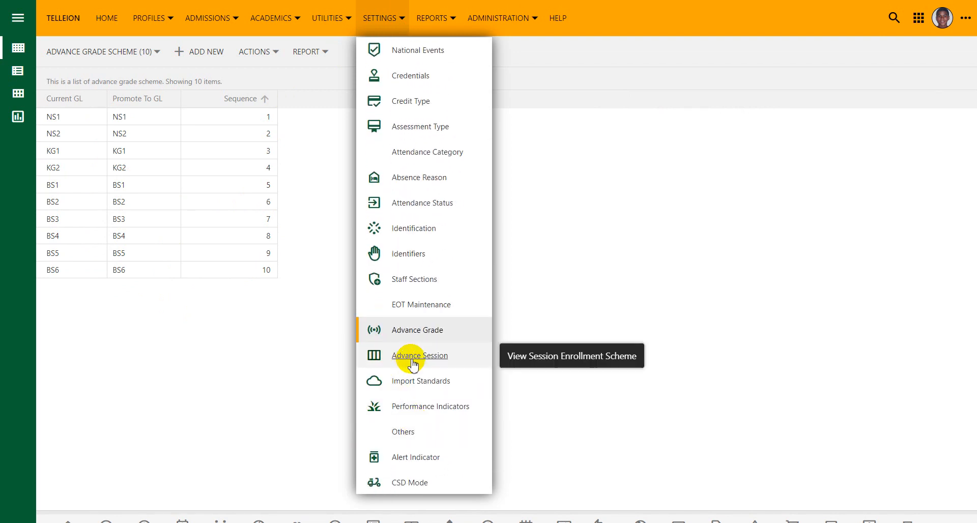
click(413, 363)
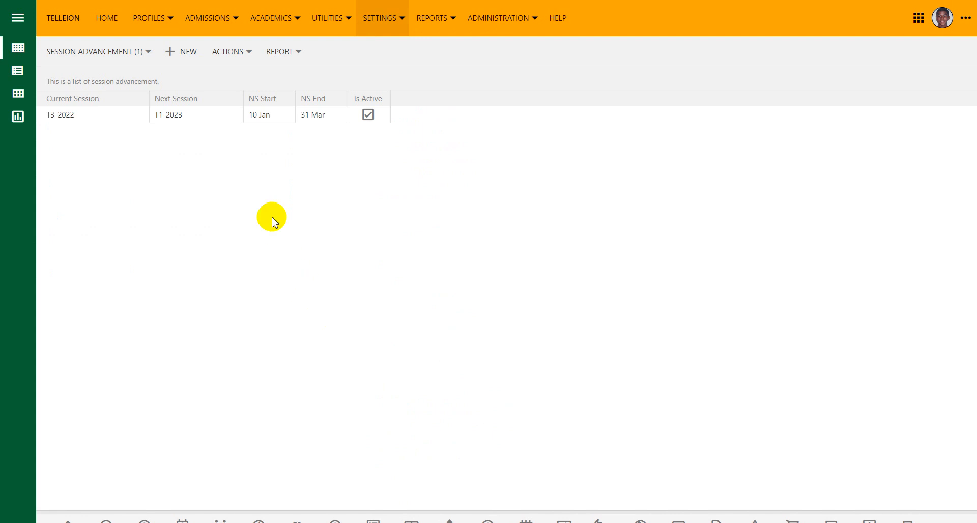
Edit the session advancement record so Current Session is T1-2023 and Next Session is T2-2023, and save it.
click(204, 119)
click(636, 380)
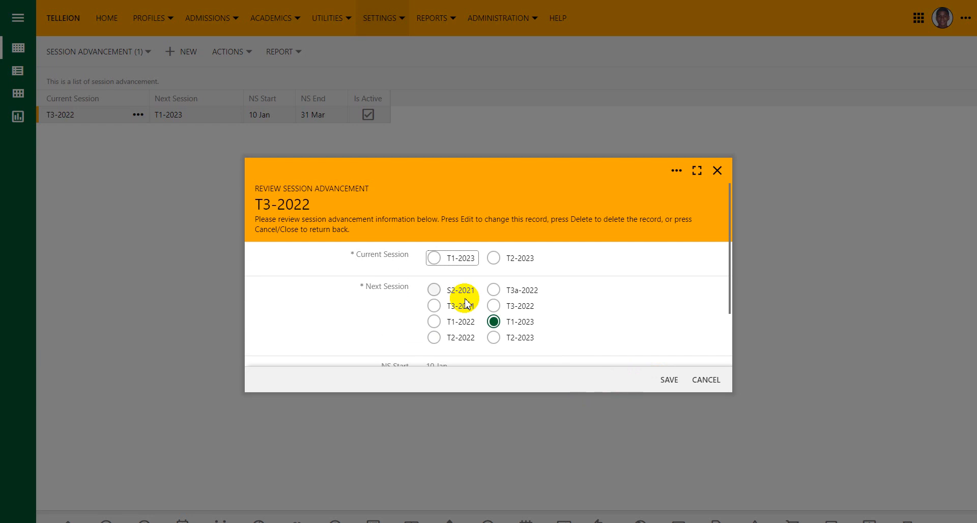
click(495, 258)
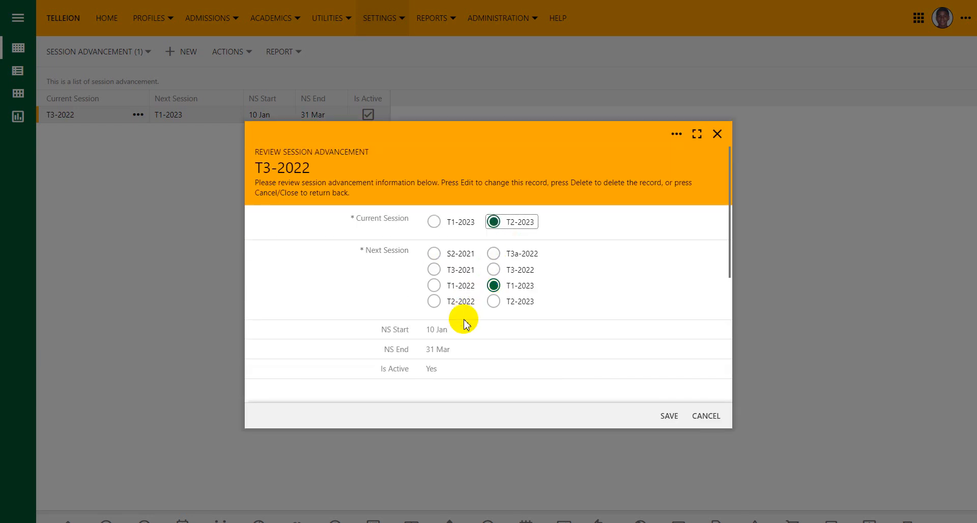
click(435, 222)
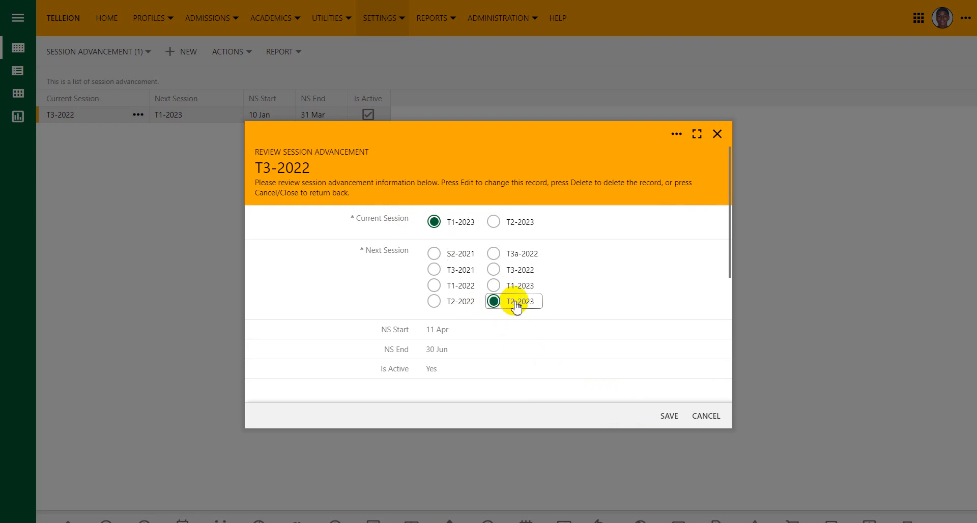
click(668, 416)
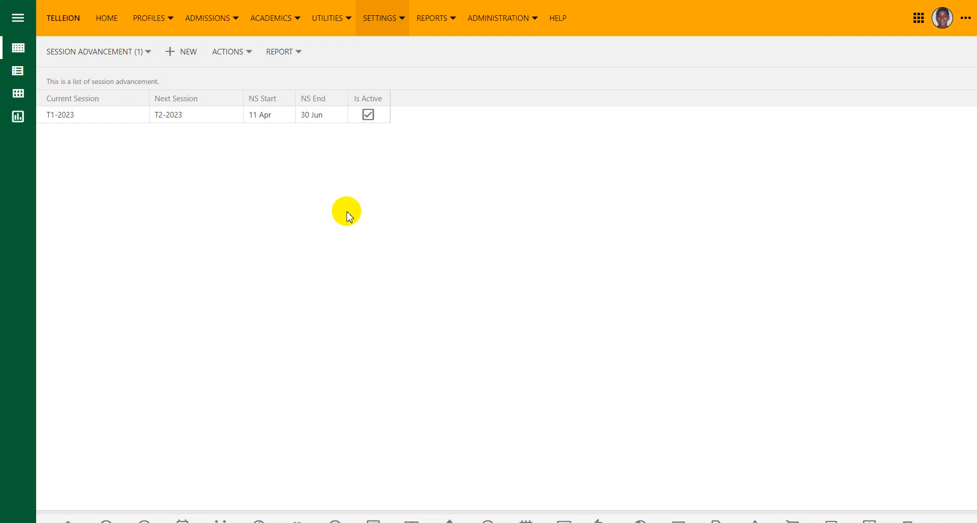
Open the Enrollment list under admissions and clear its BS2 grade-level filter.
click(397, 8)
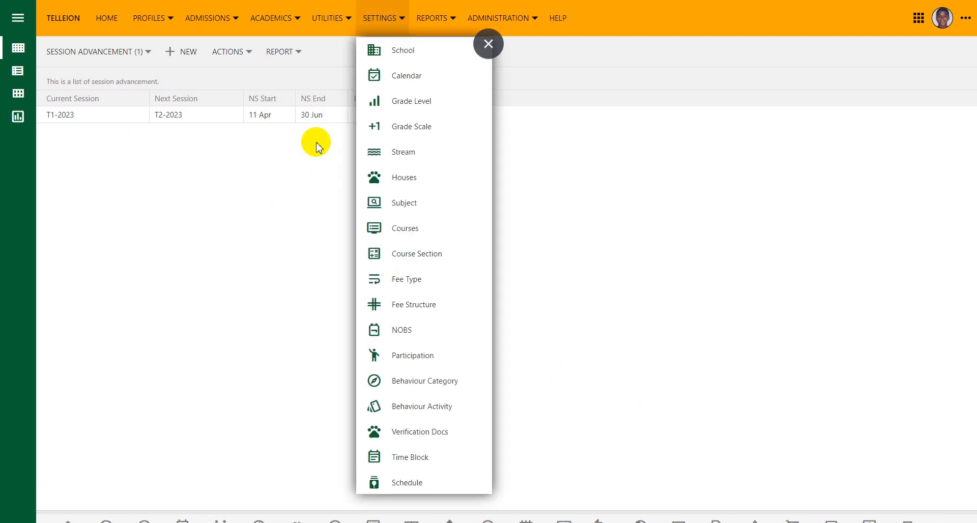
click(312, 203)
click(229, 18)
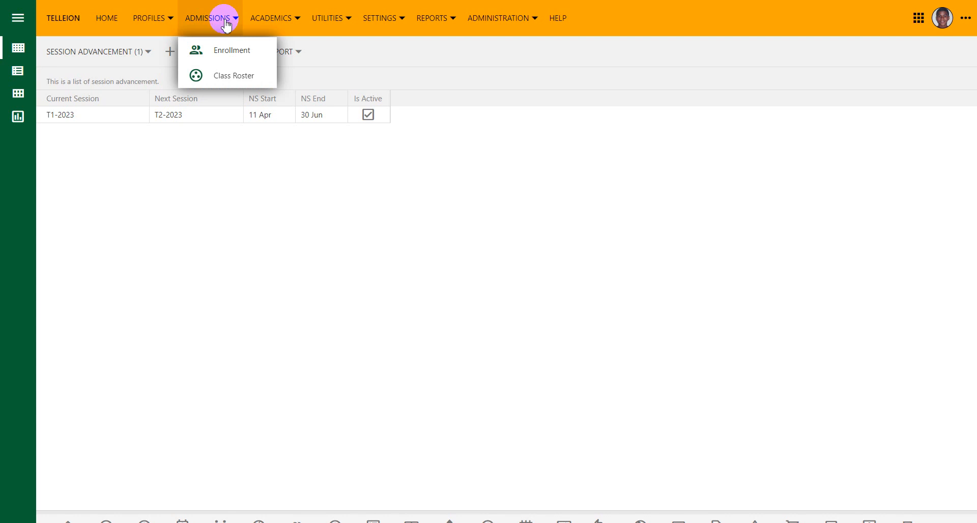
click(232, 52)
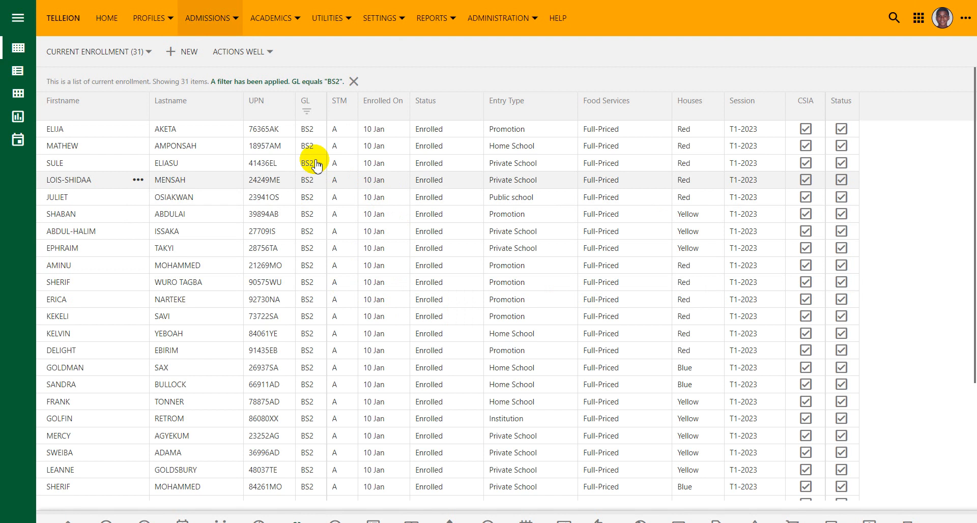
click(354, 81)
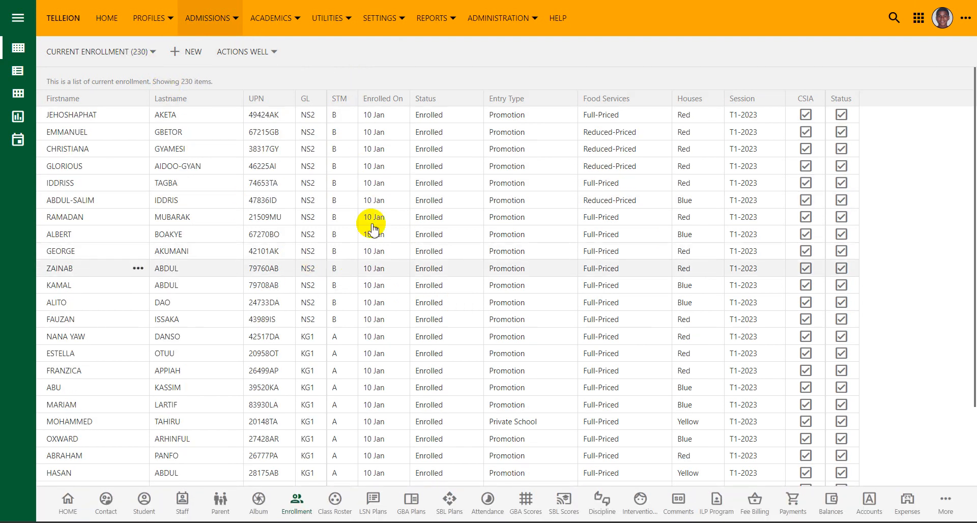
Check which grade levels and sessions are available as filter values in the current enrollment list.
click(315, 98)
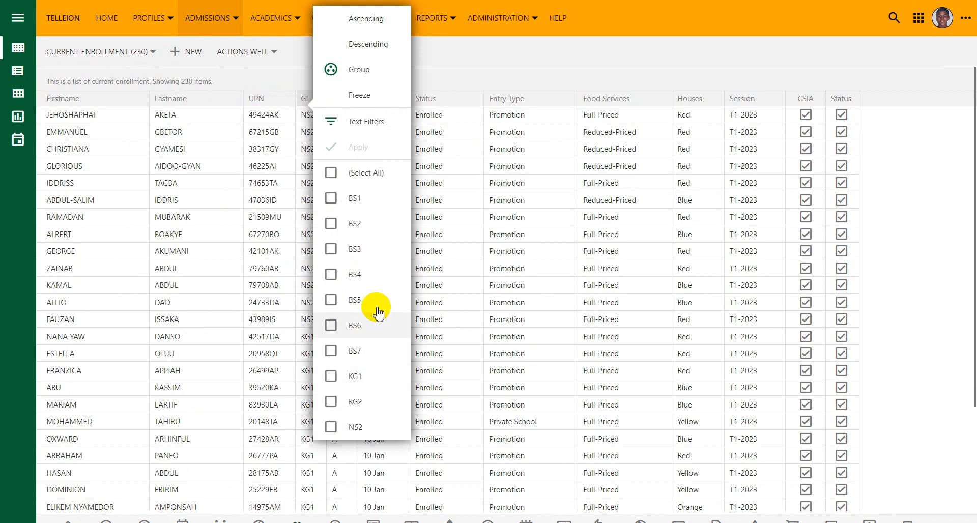
click(445, 74)
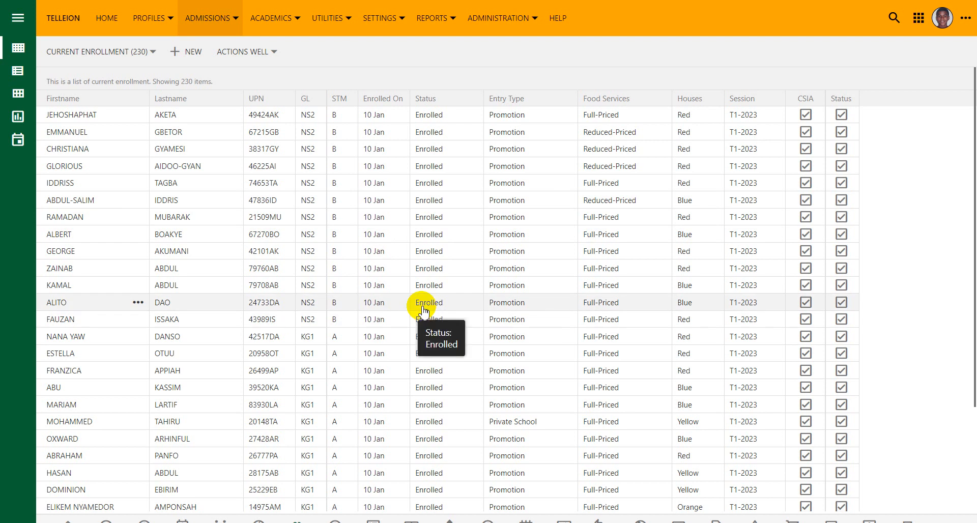
click(750, 102)
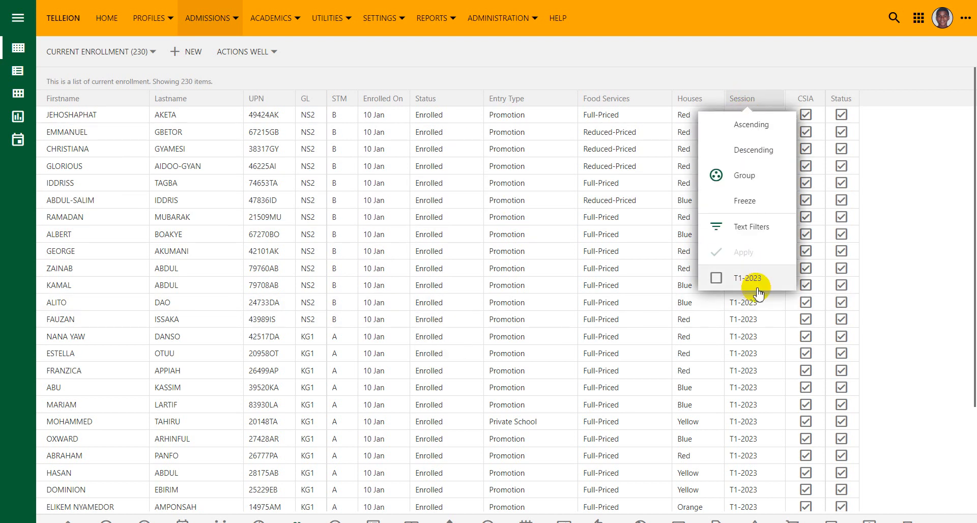
click(682, 82)
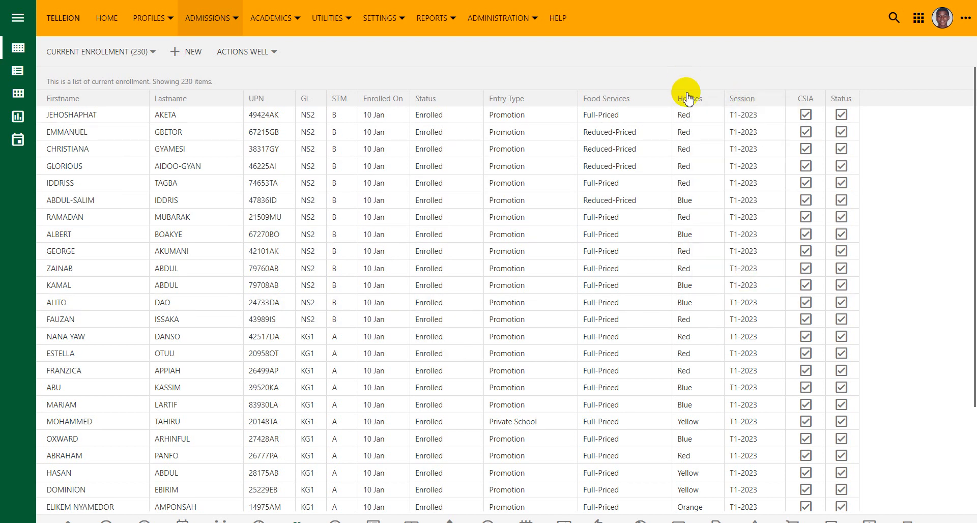
Run InTerm Enrollment to enroll the students in the upcoming term without promotion, and refresh the current enrollment list.
click(271, 55)
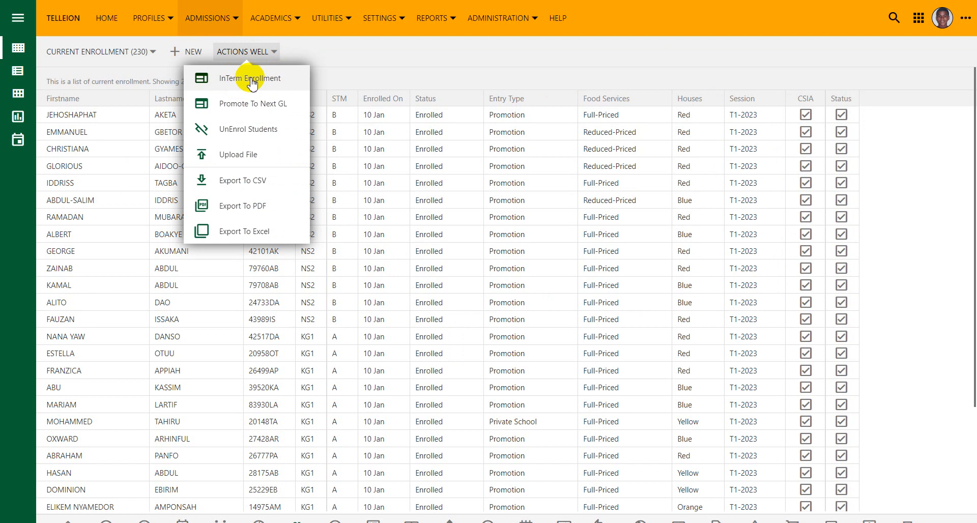
click(237, 80)
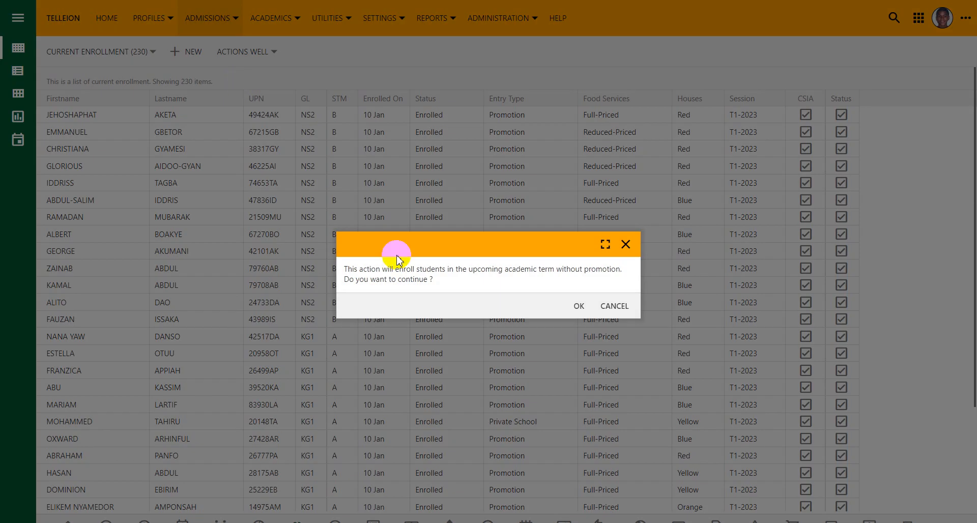
click(580, 306)
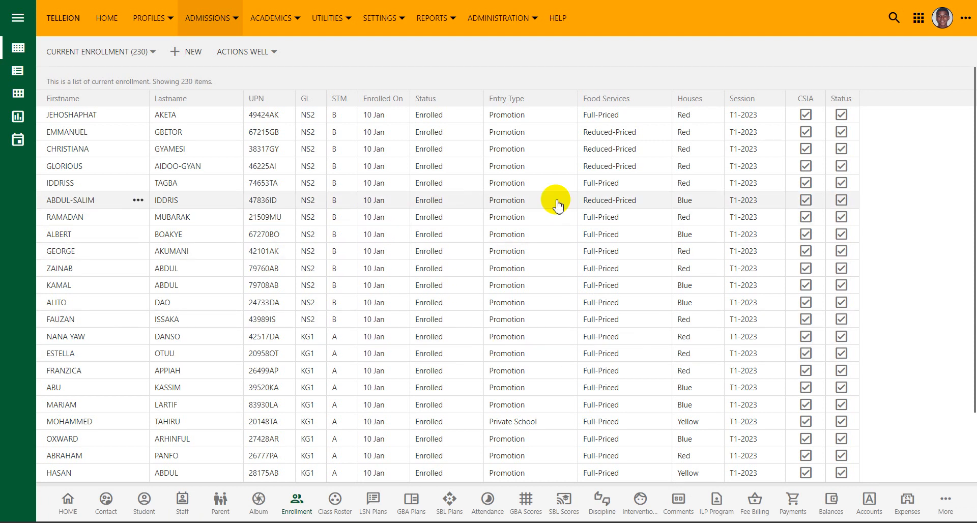
click(138, 51)
click(81, 384)
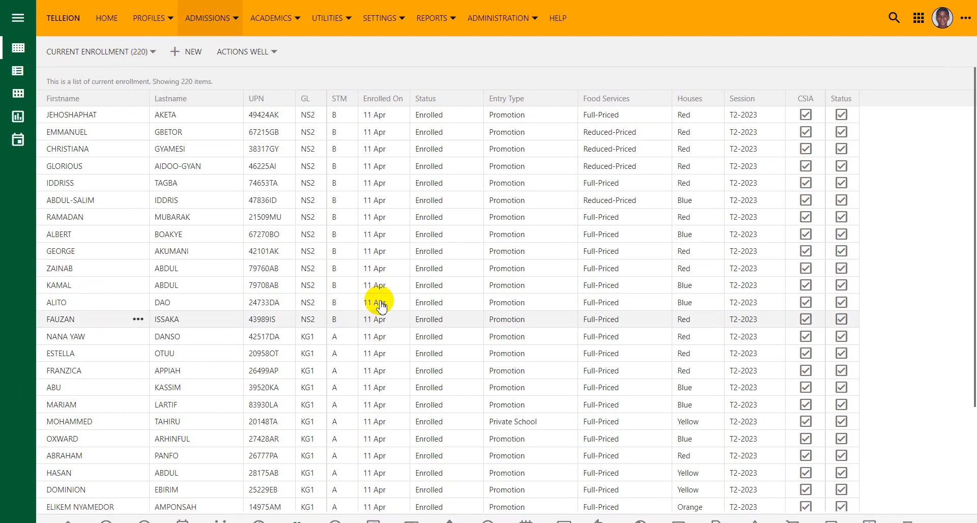
Check the session values of the current enrollment, and view only grade level BS1 before clearing that filter.
click(747, 100)
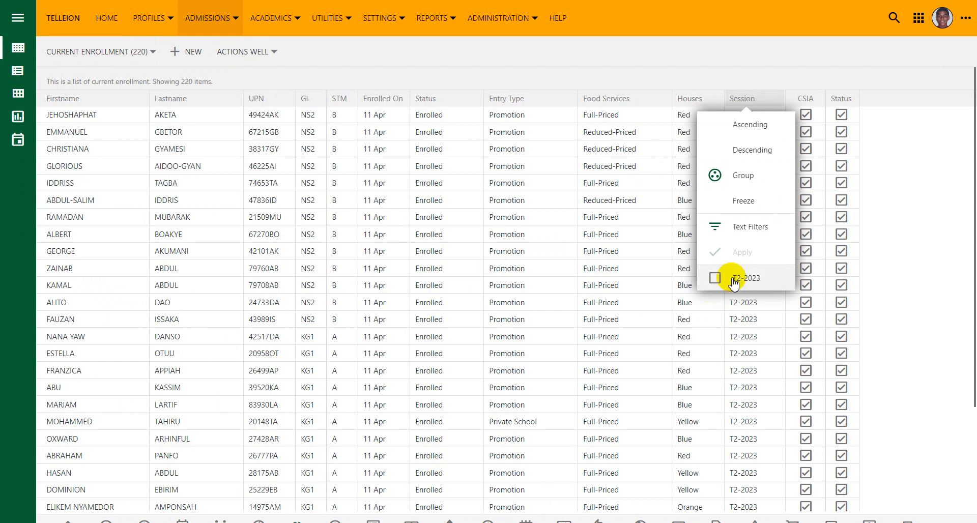
click(640, 70)
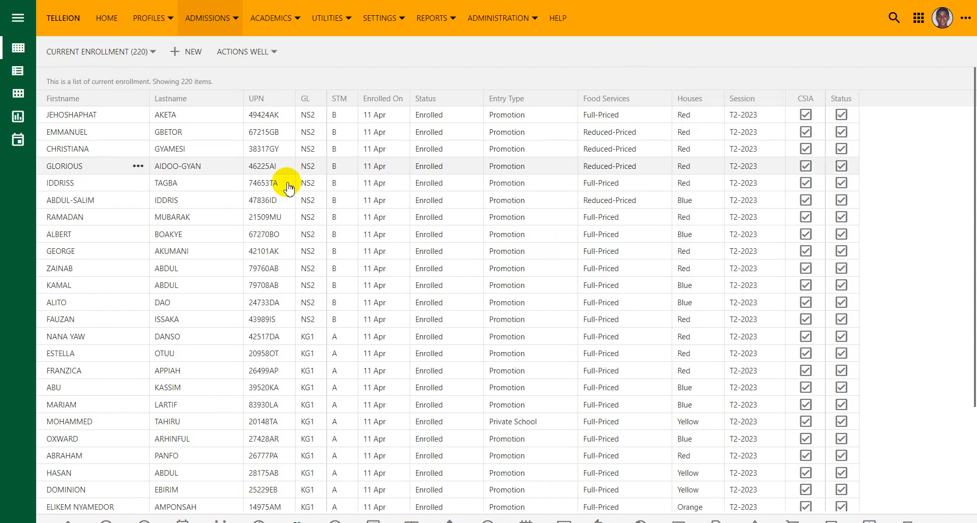
click(310, 100)
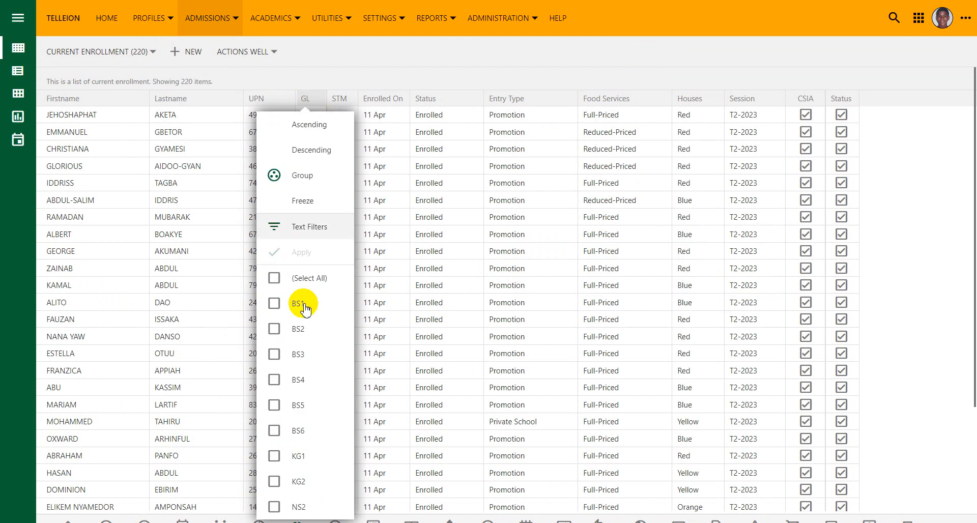
click(289, 304)
click(297, 252)
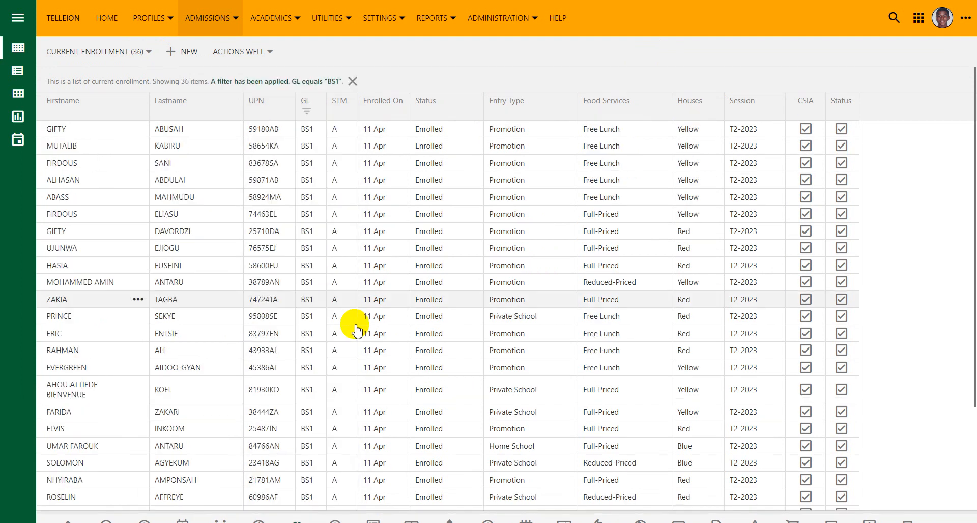
click(352, 82)
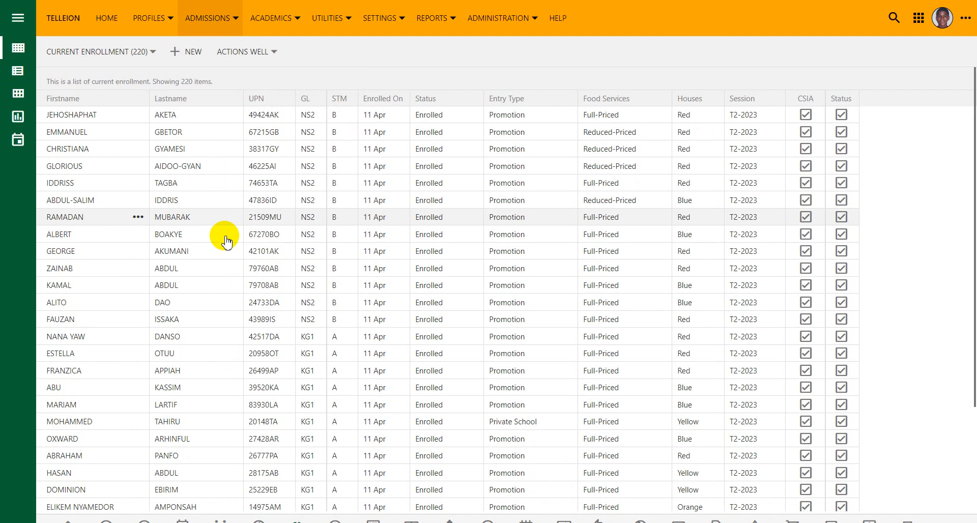
click(756, 103)
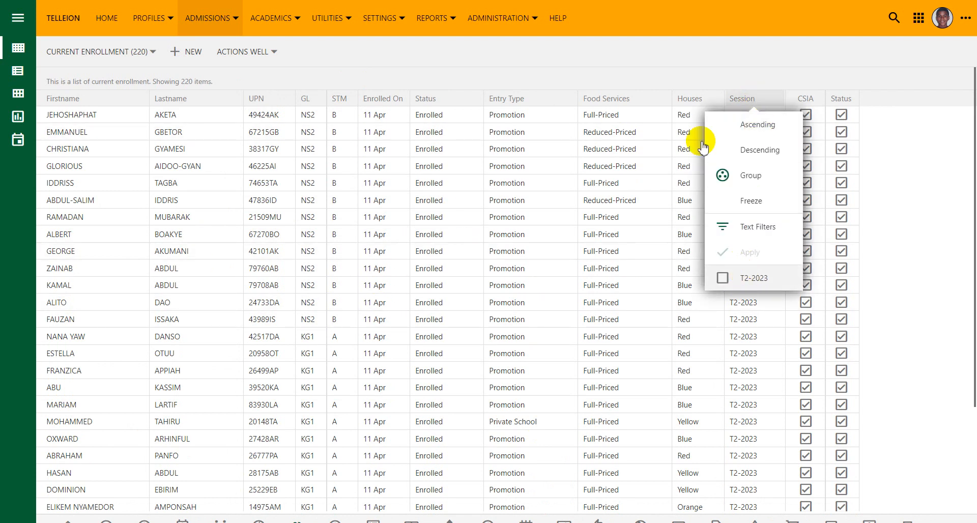
click(685, 62)
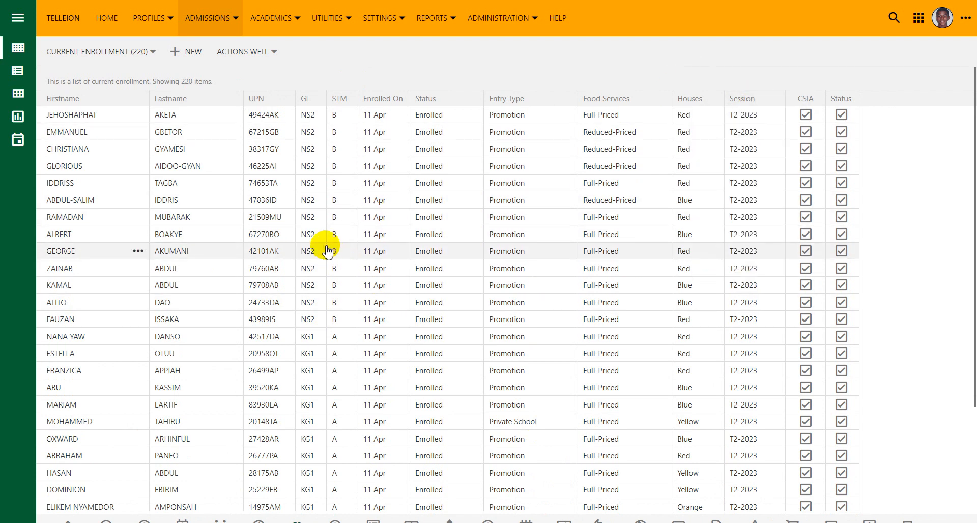
Switch to the Previous Enrollment view and filter it to session T1-2023 to review the records.
click(143, 54)
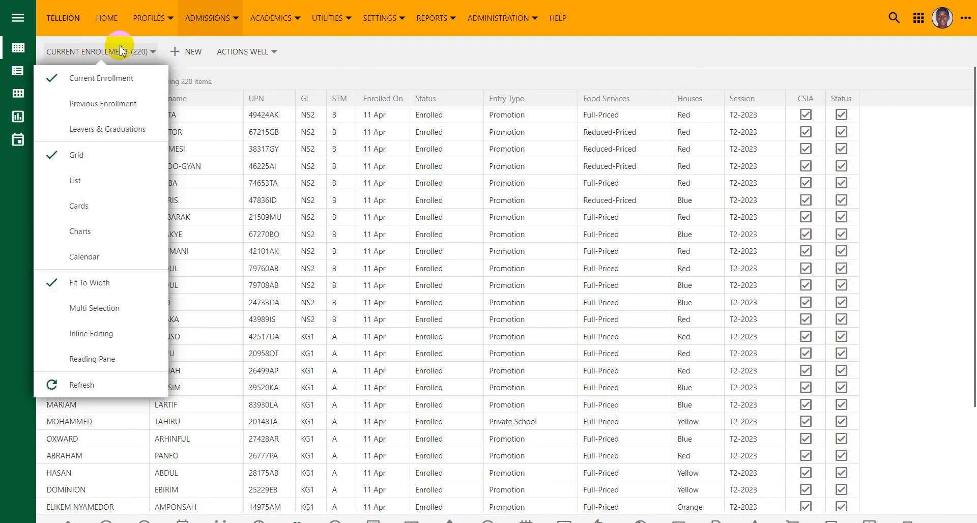
click(98, 103)
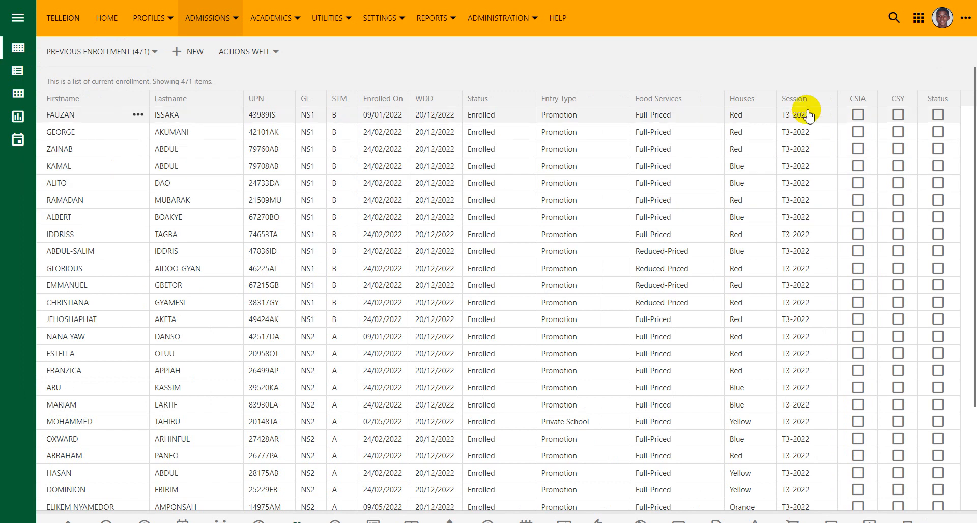
click(803, 104)
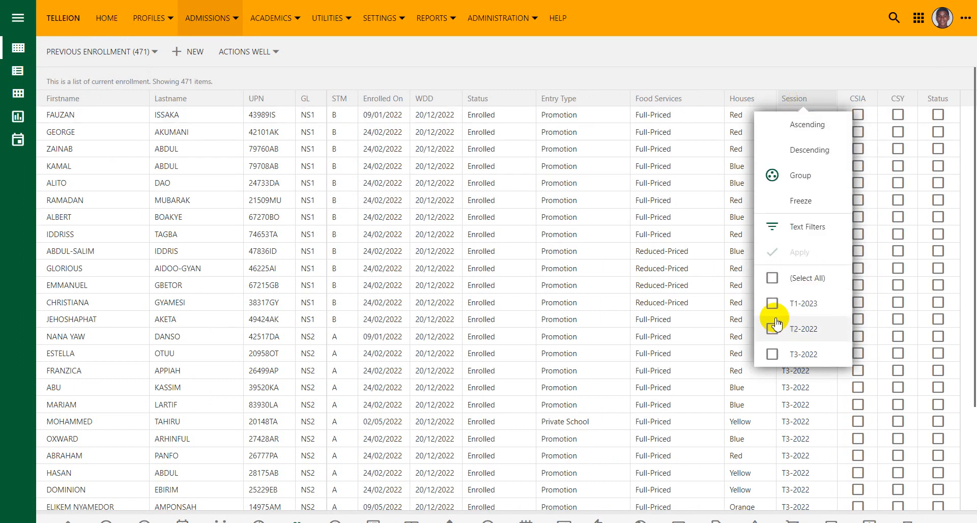
click(774, 304)
click(797, 252)
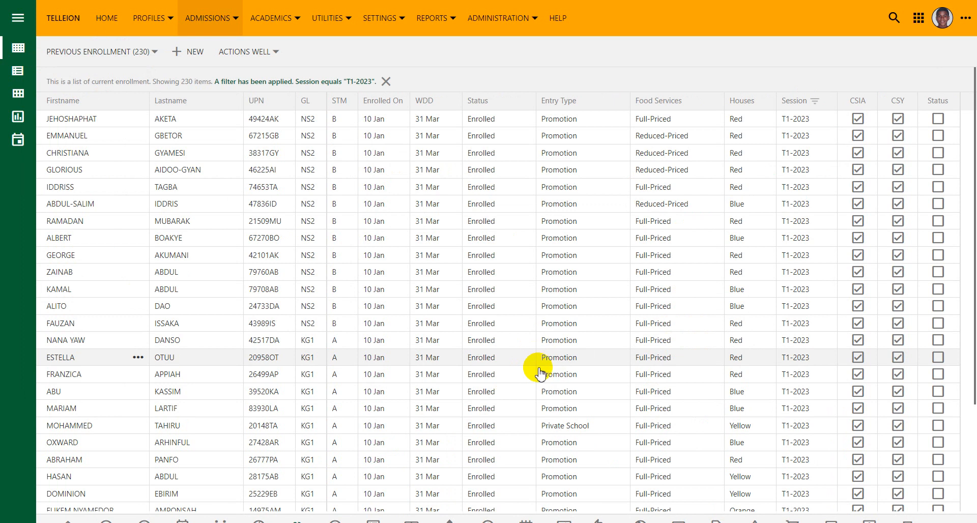
scroll(532, 365, down, 3)
Return to the Current Enrollment view, and open the Class Roster list.
click(152, 52)
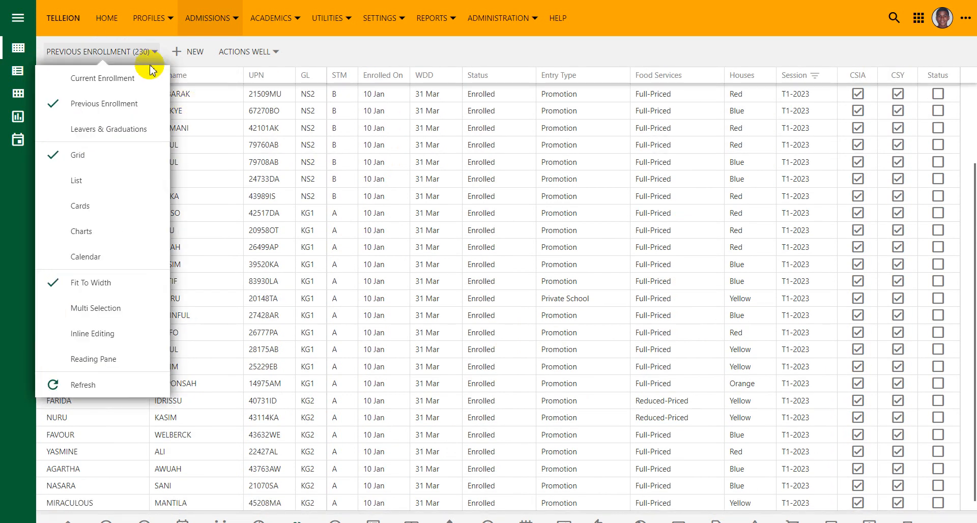
click(126, 73)
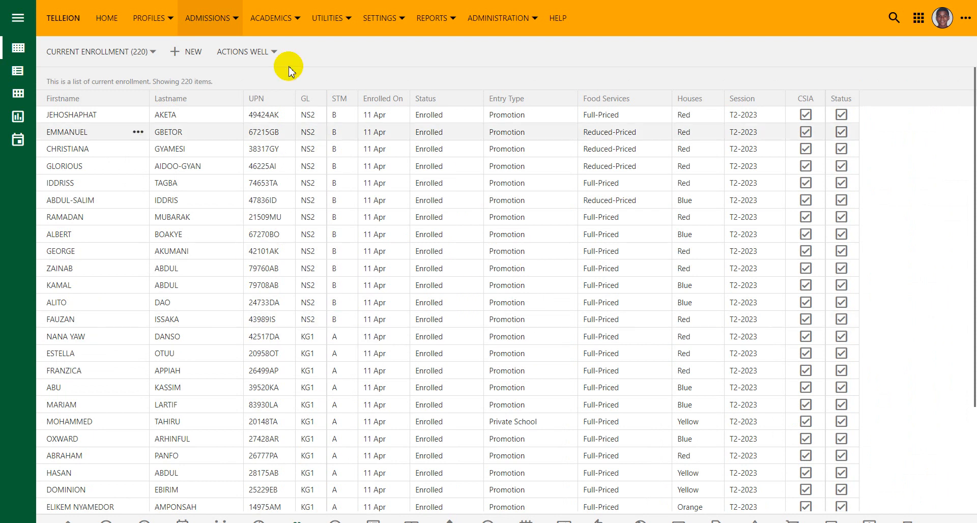
click(236, 19)
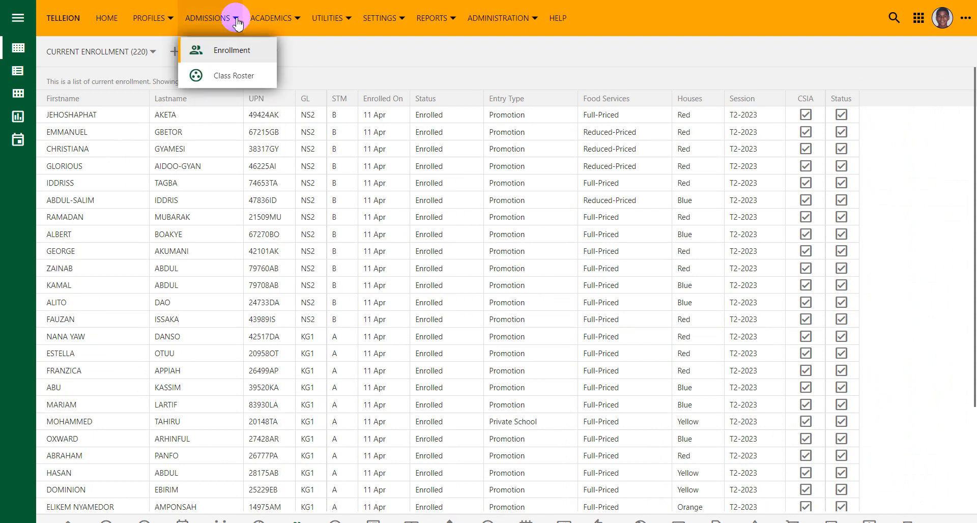
click(230, 86)
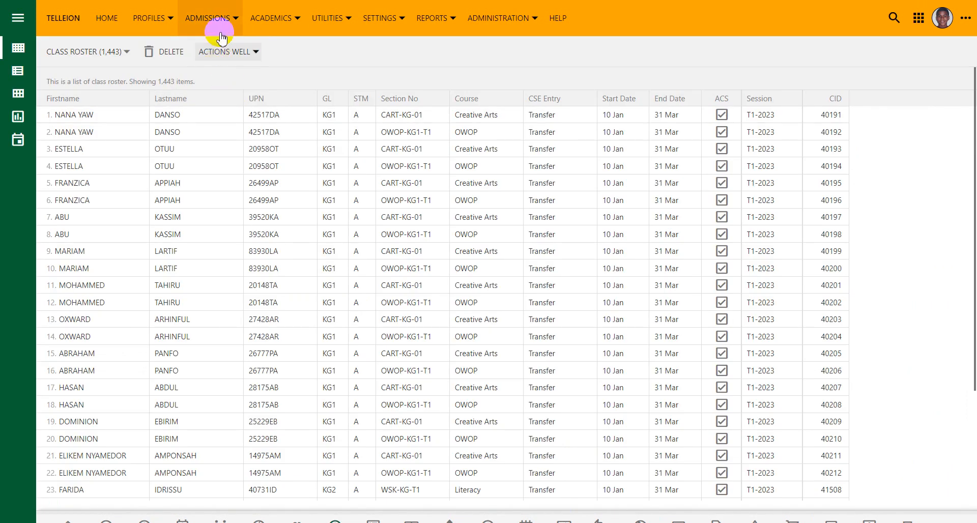
Open the Course Section list from the settings and check which sessions its active sections belong to.
click(218, 25)
click(378, 28)
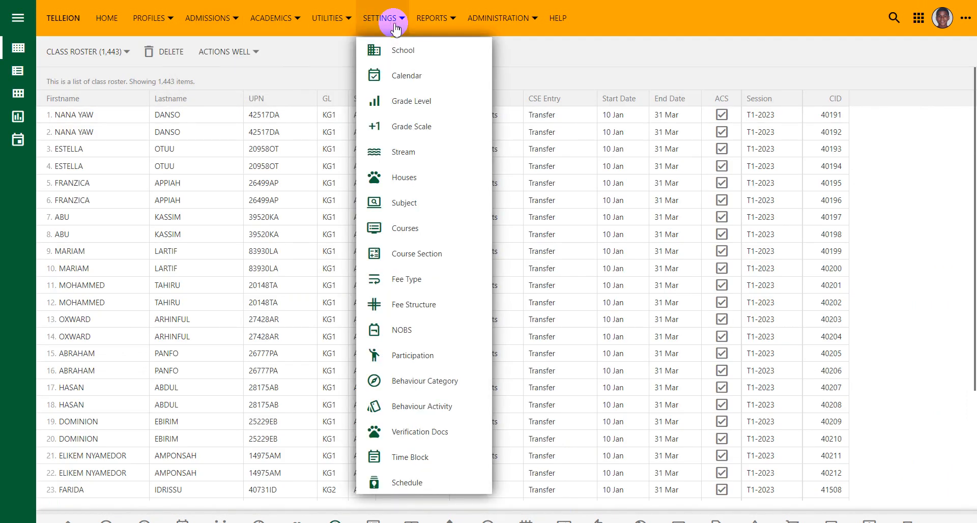
click(413, 254)
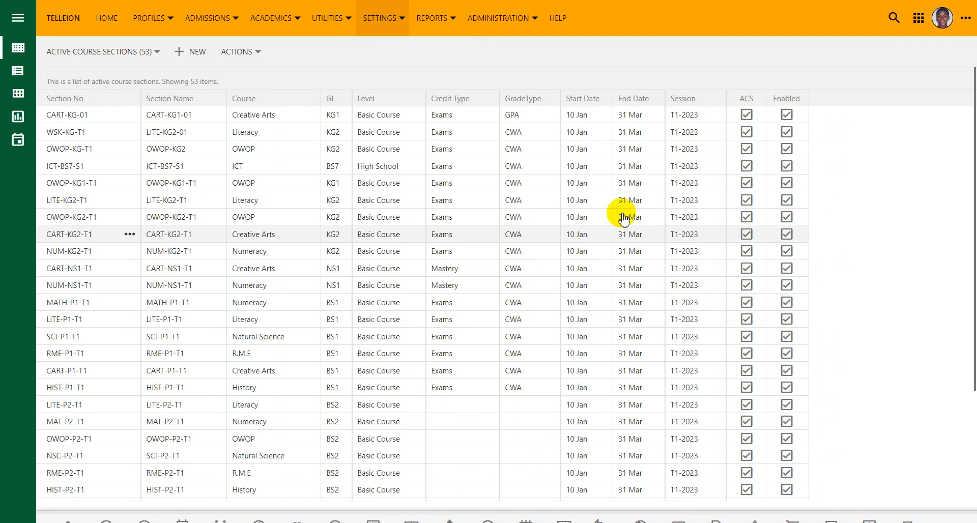
click(692, 104)
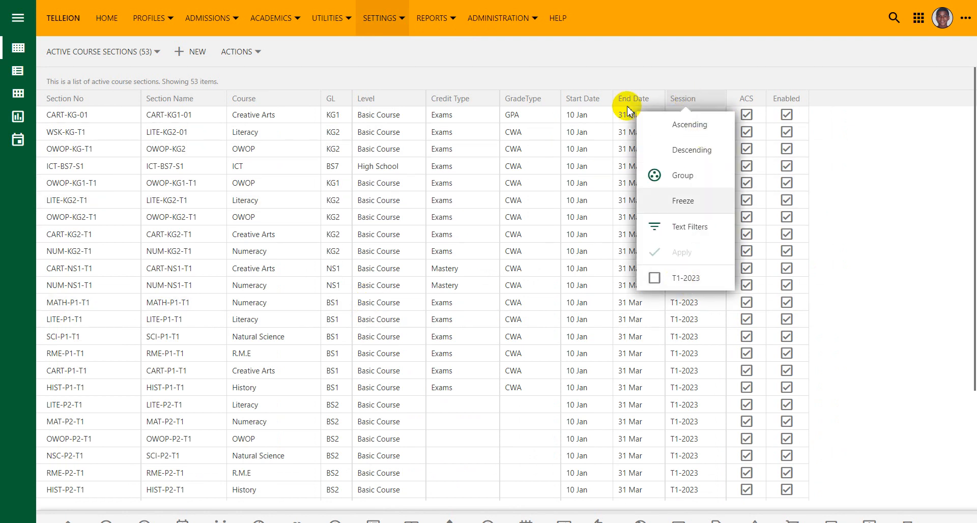
click(657, 76)
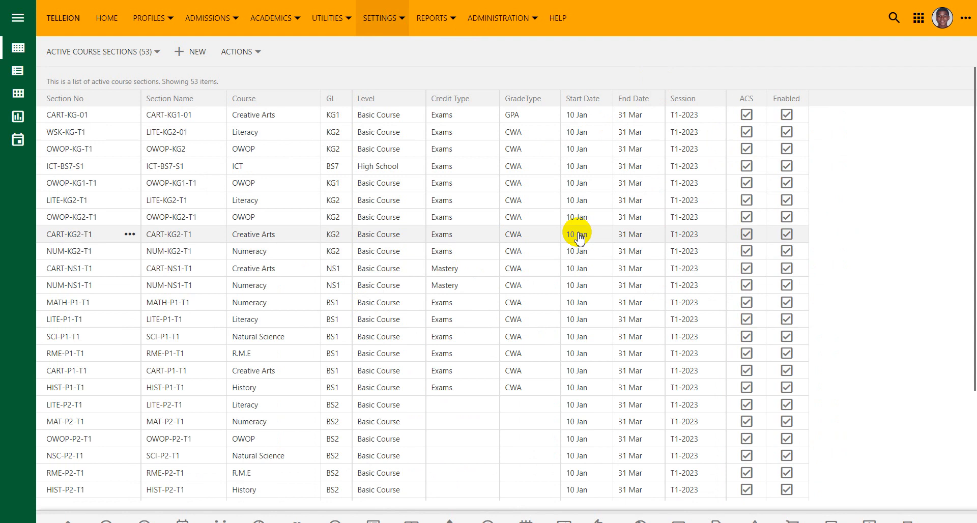